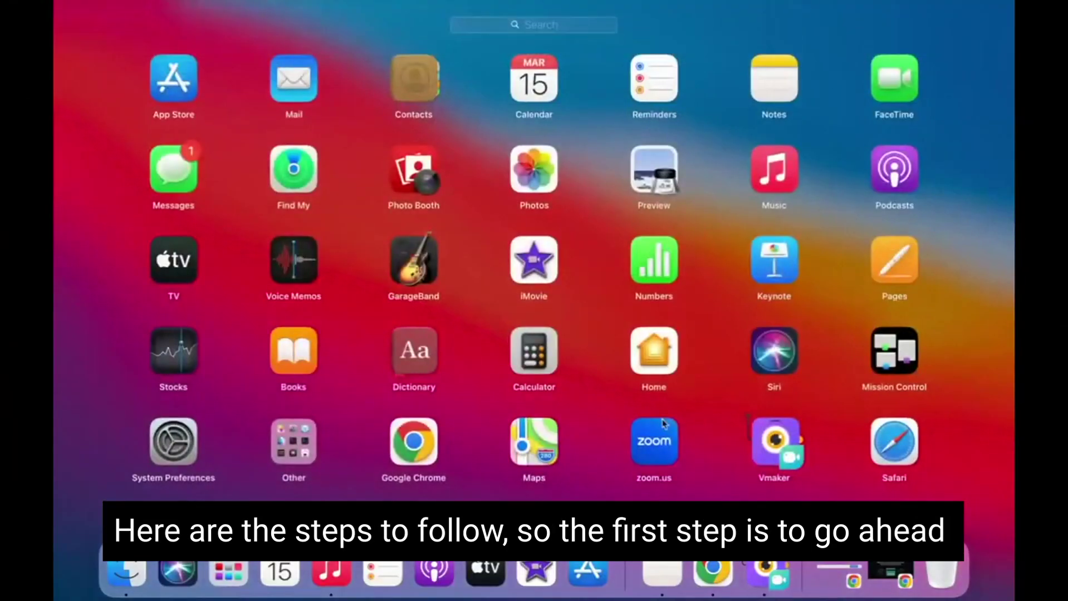
Launch Zoom and join the existing meeting by entering its meeting ID
click(662, 448)
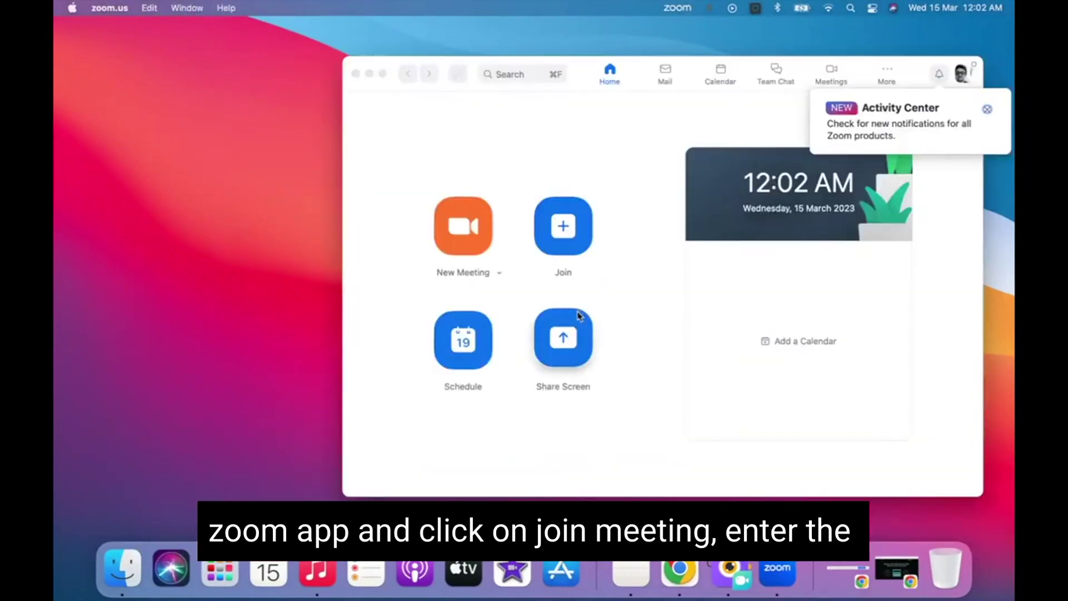
click(574, 233)
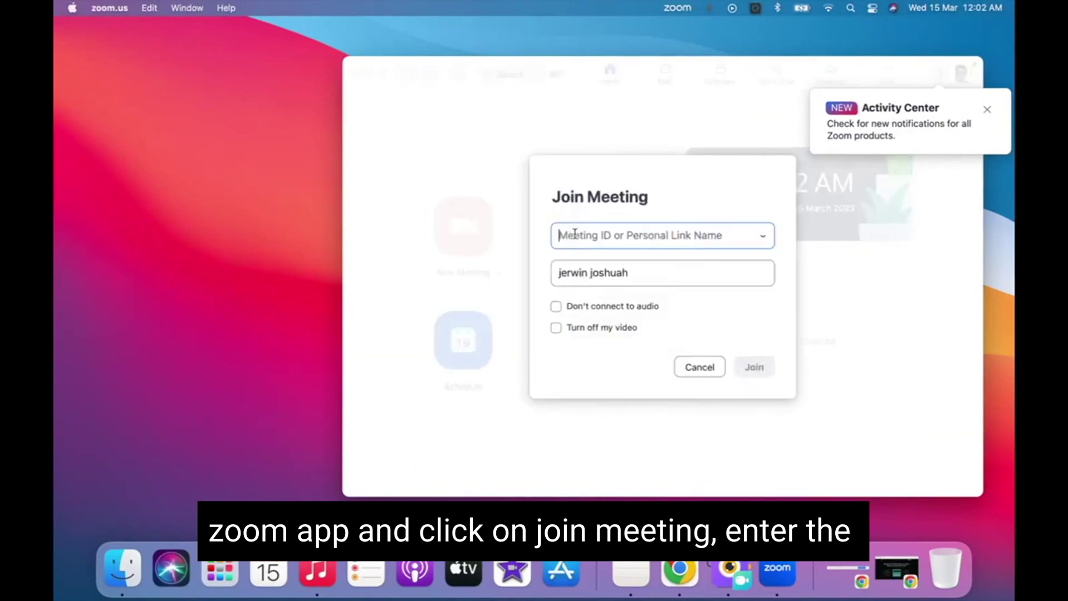
text(987 8)
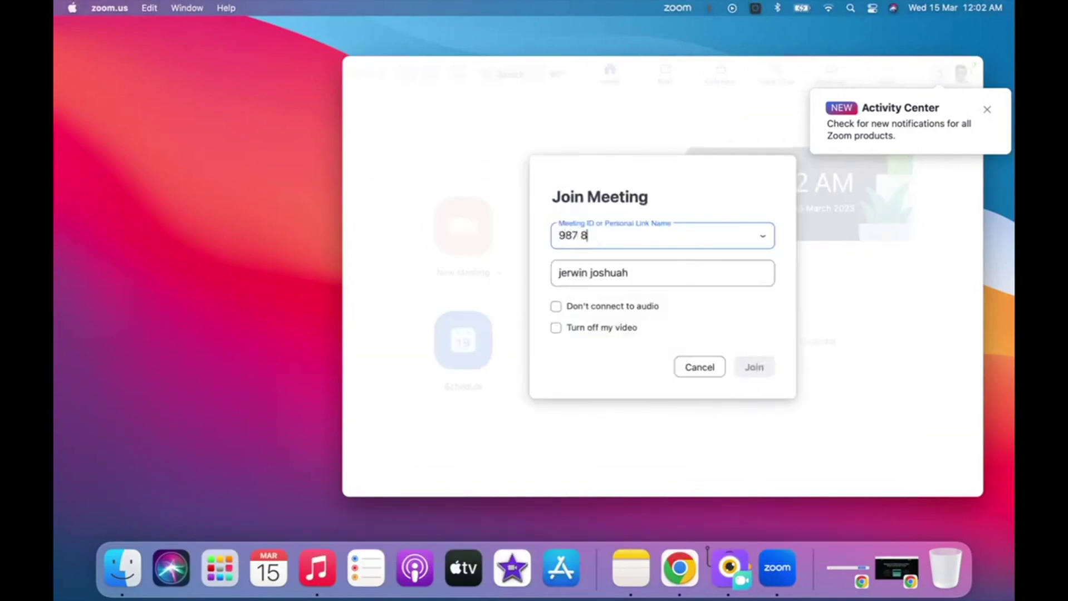
text(987 8789)
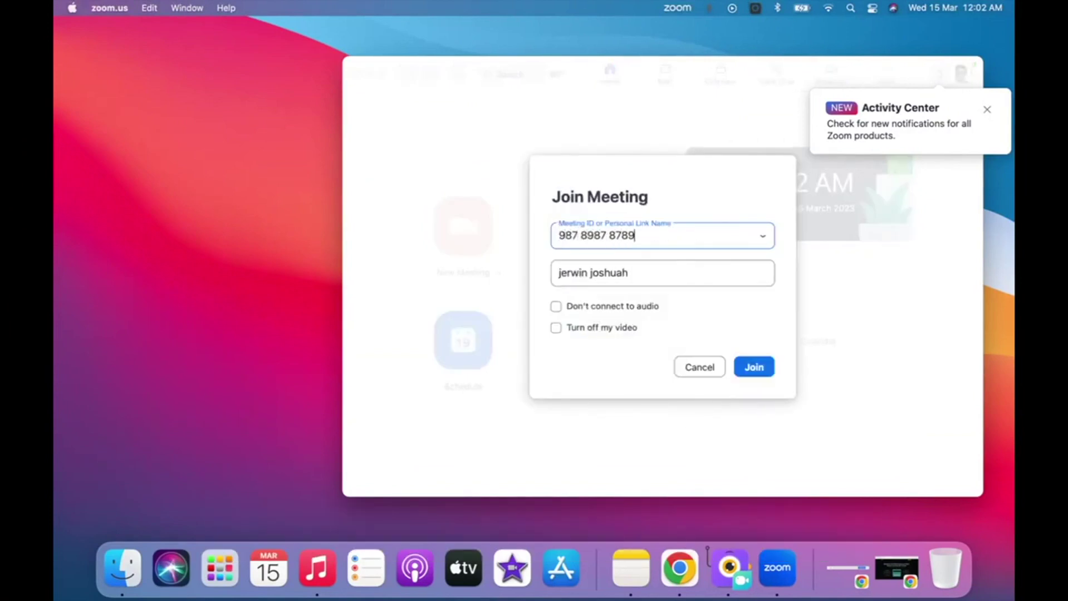
click(752, 366)
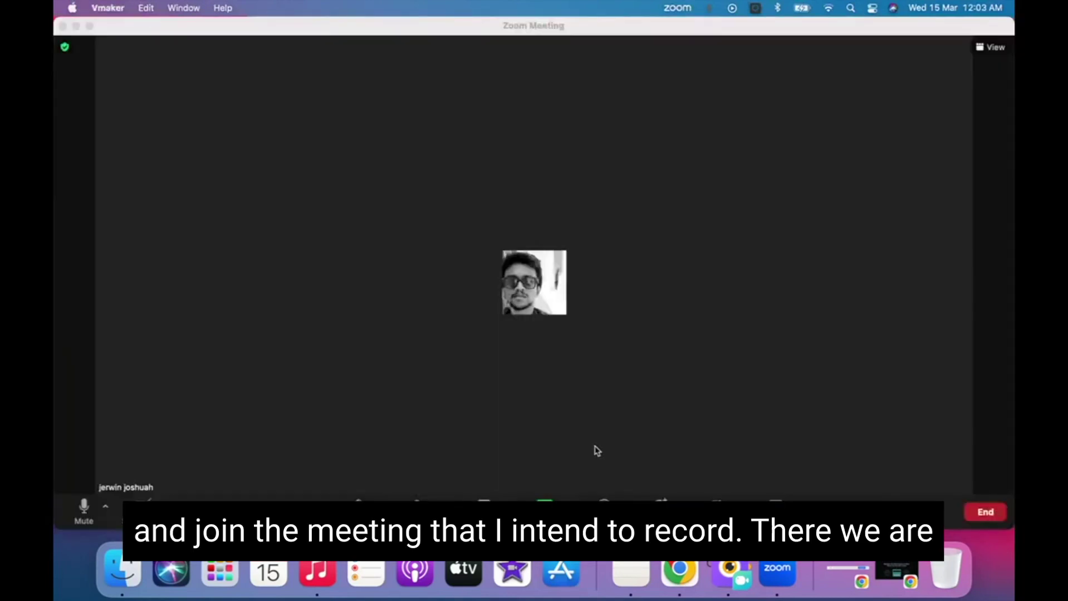
Start a full-screen Vmaker screen recording with computer audio on, and dismiss Zoom's audio tip
click(741, 576)
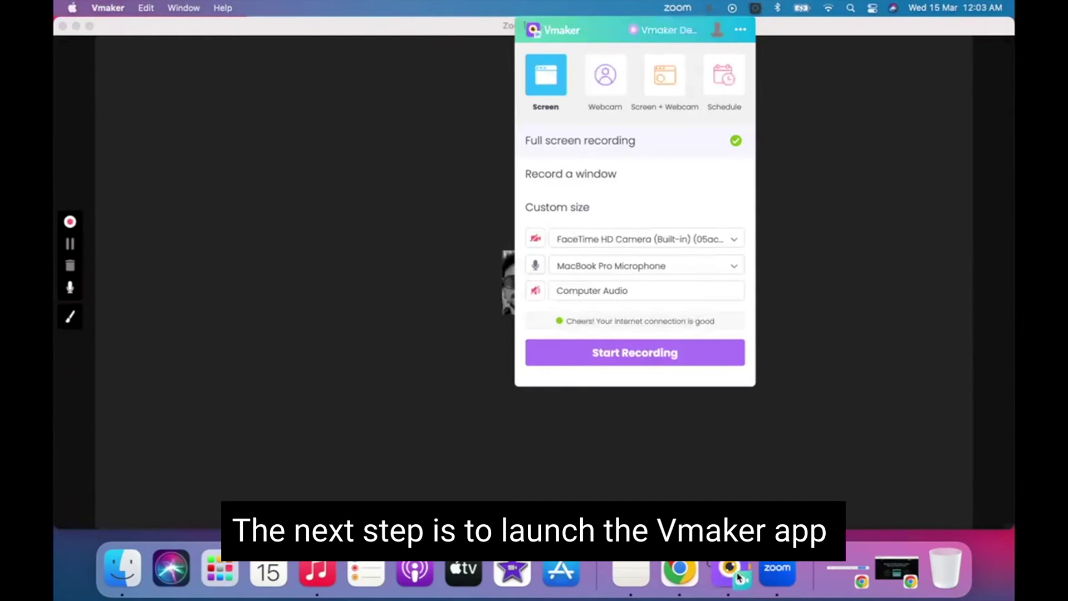
click(544, 67)
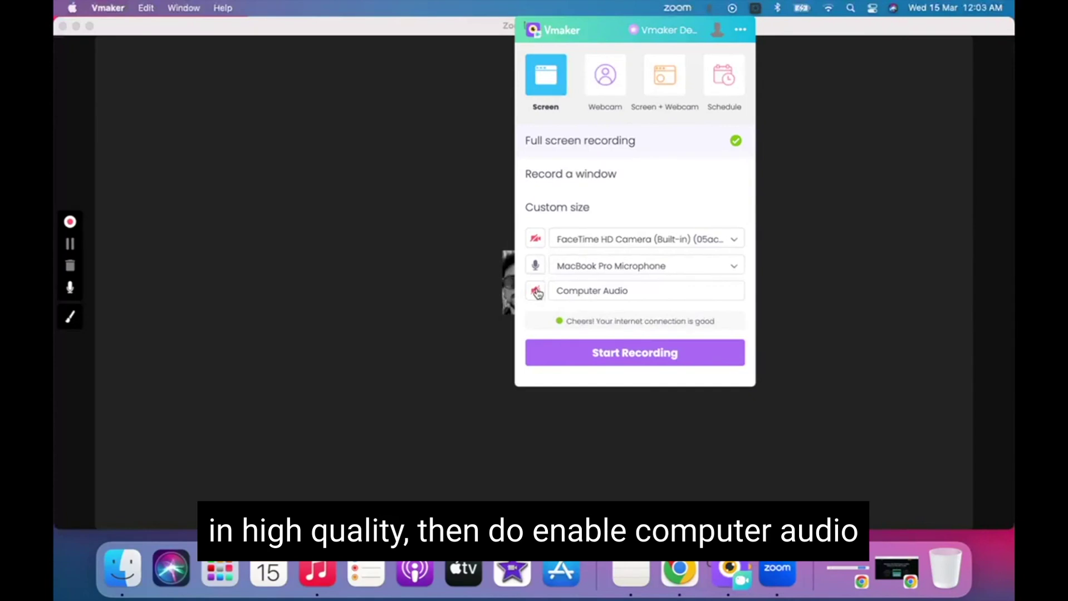
click(536, 292)
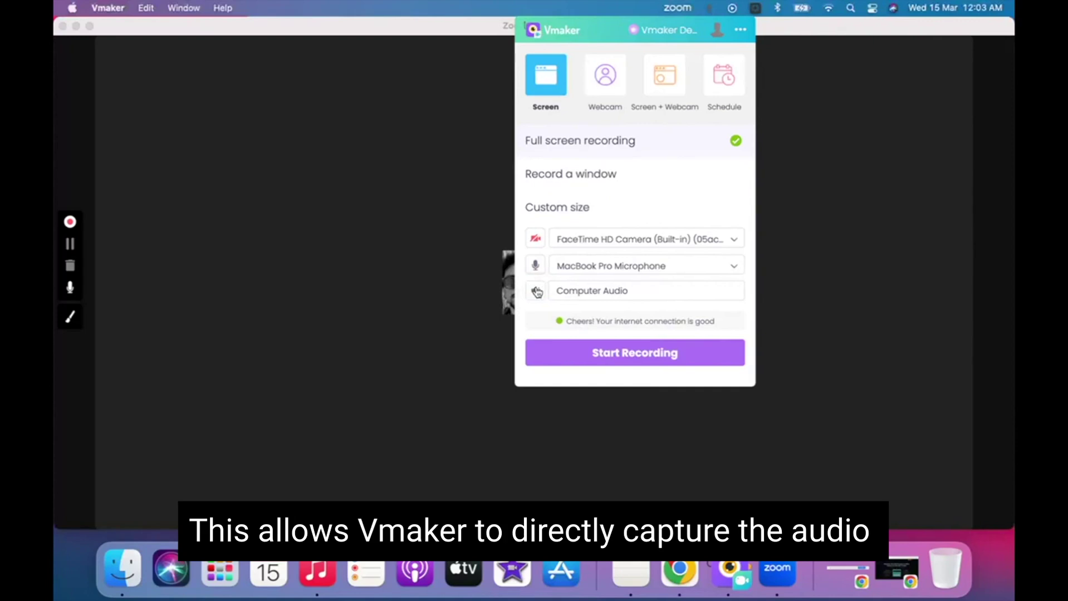
click(610, 354)
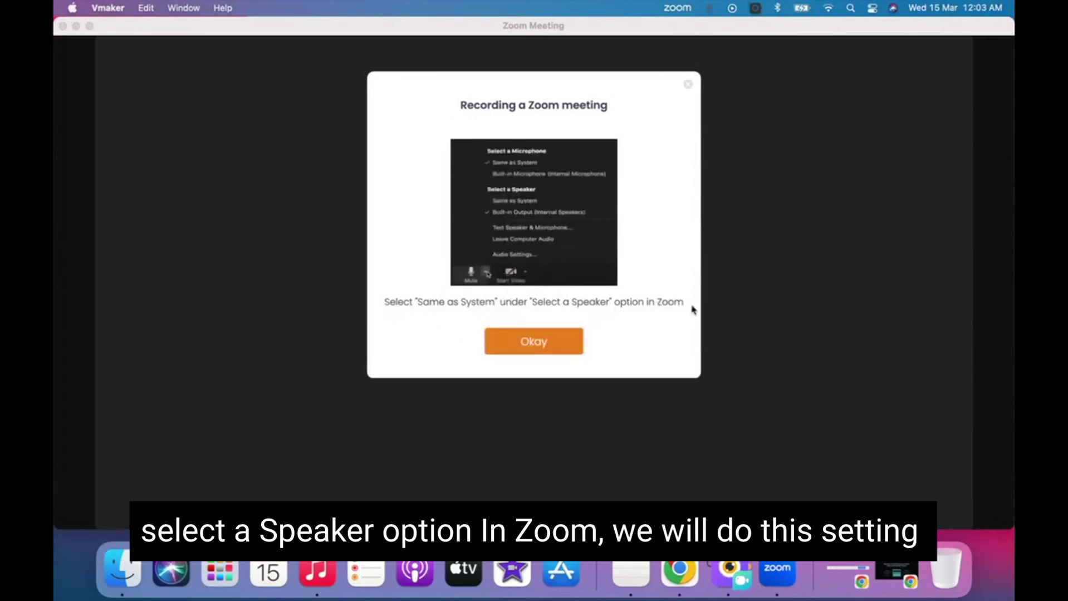
click(564, 338)
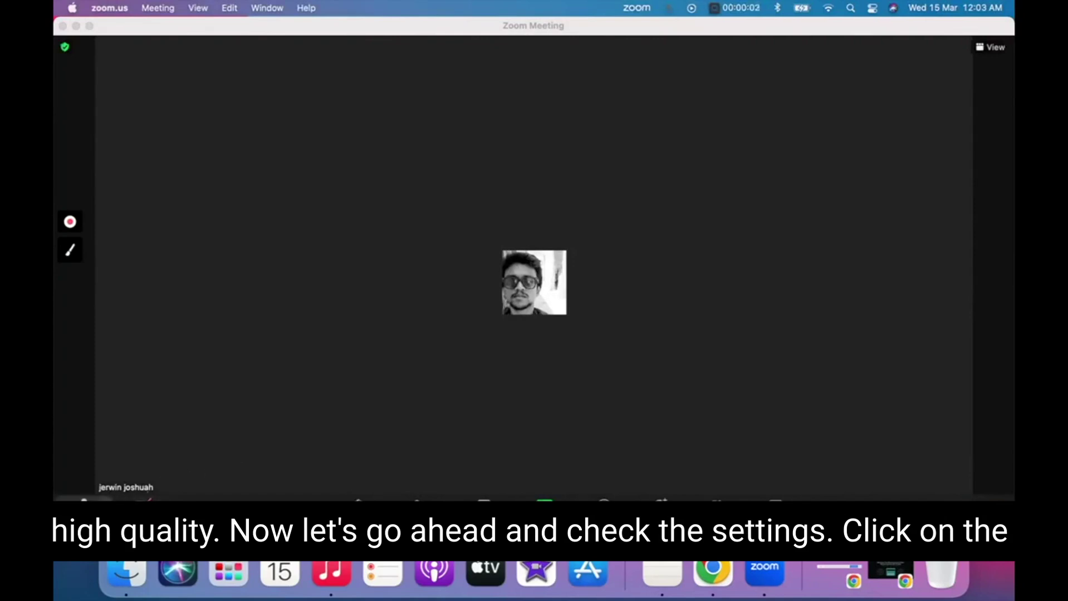
Confirm Zoom's speaker and microphone are Same as System, then stop the Vmaker recording
click(100, 497)
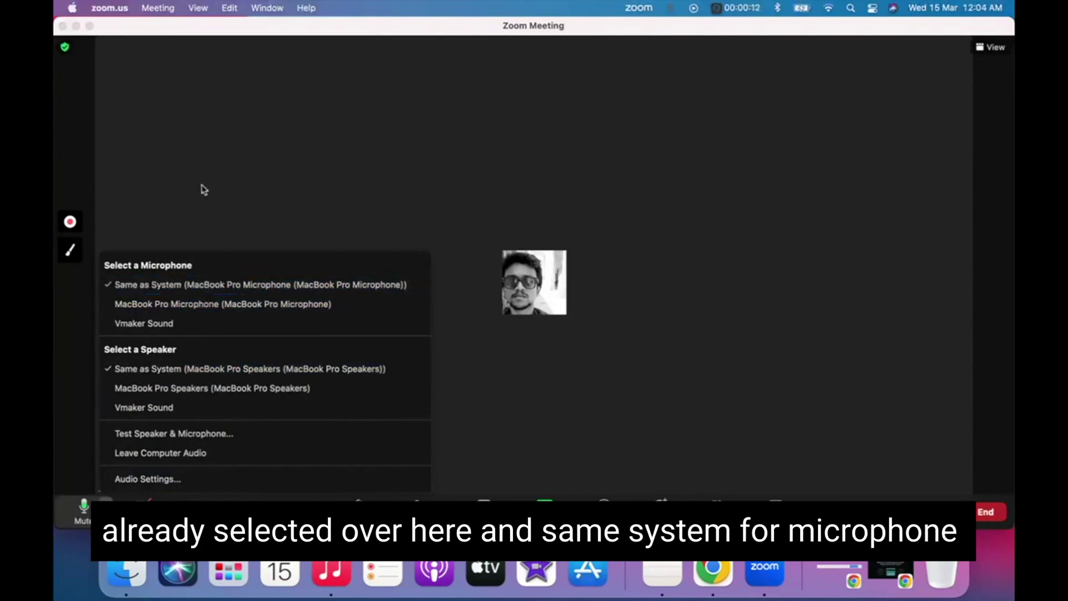
click(201, 189)
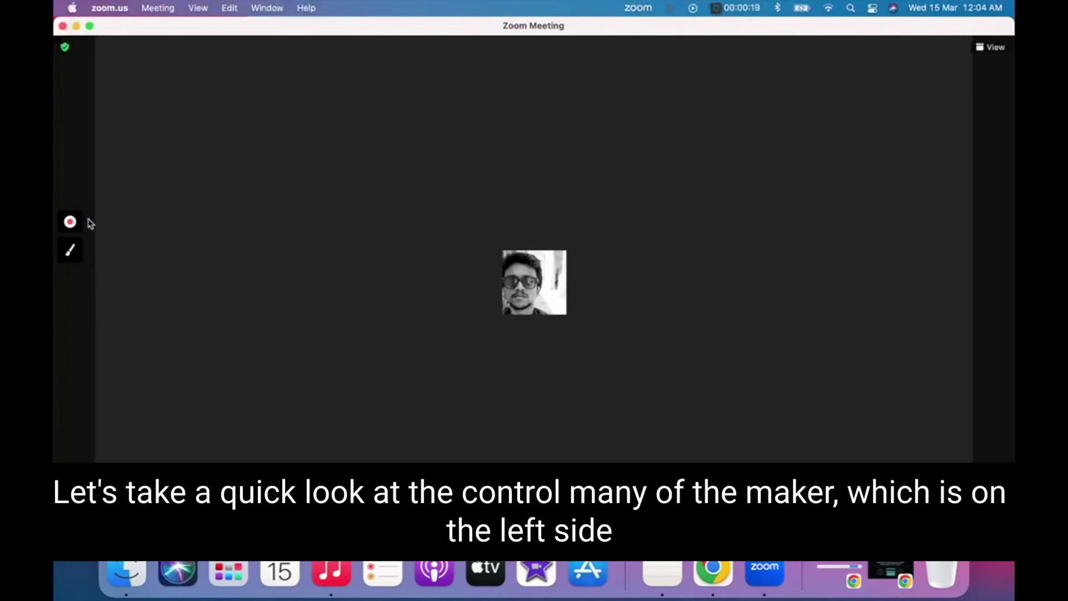
mouse_move(71, 222)
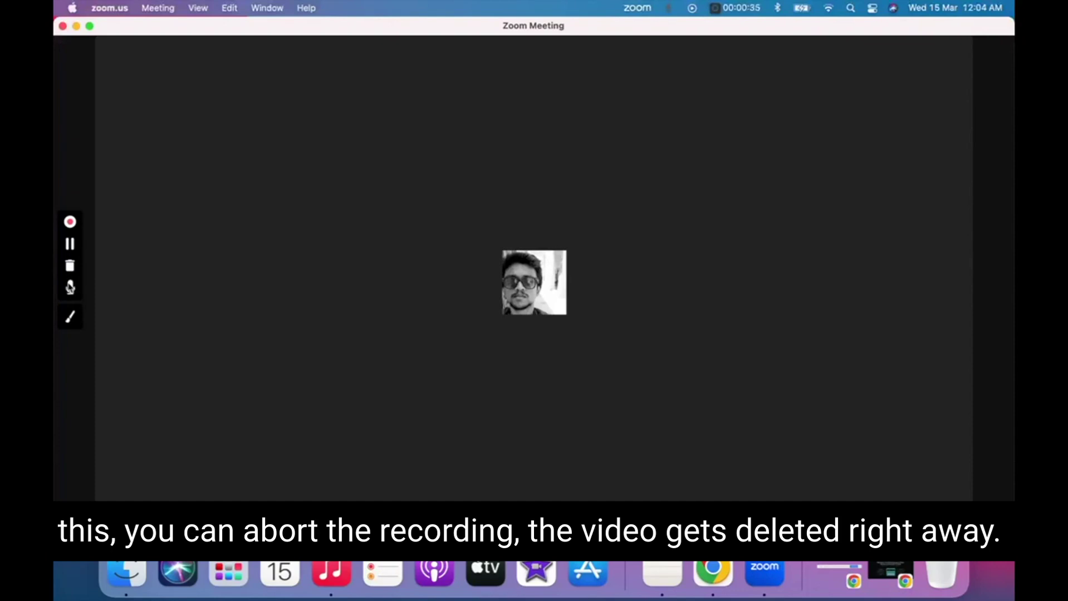
click(70, 223)
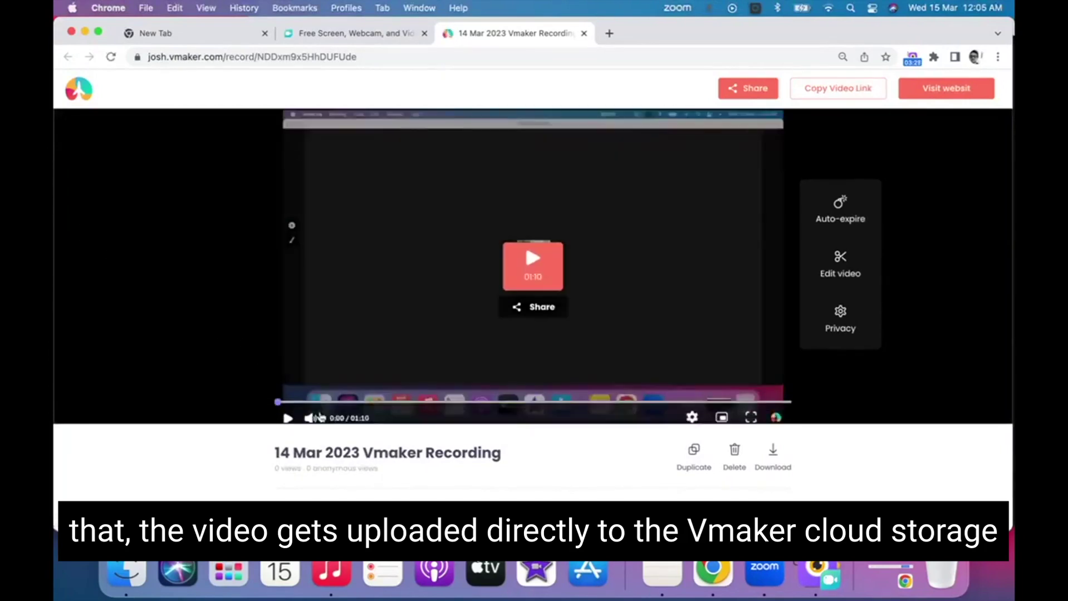
Retitle the uploaded 01:10 Vmaker video to 'Meeting recording without subtitles'
click(366, 454)
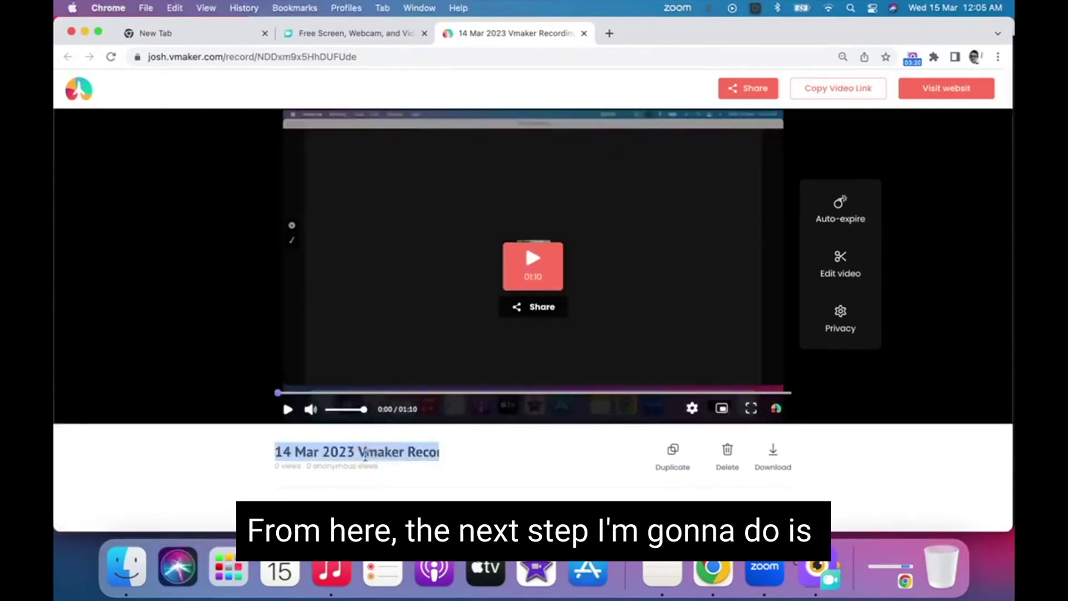
text(Meeting )
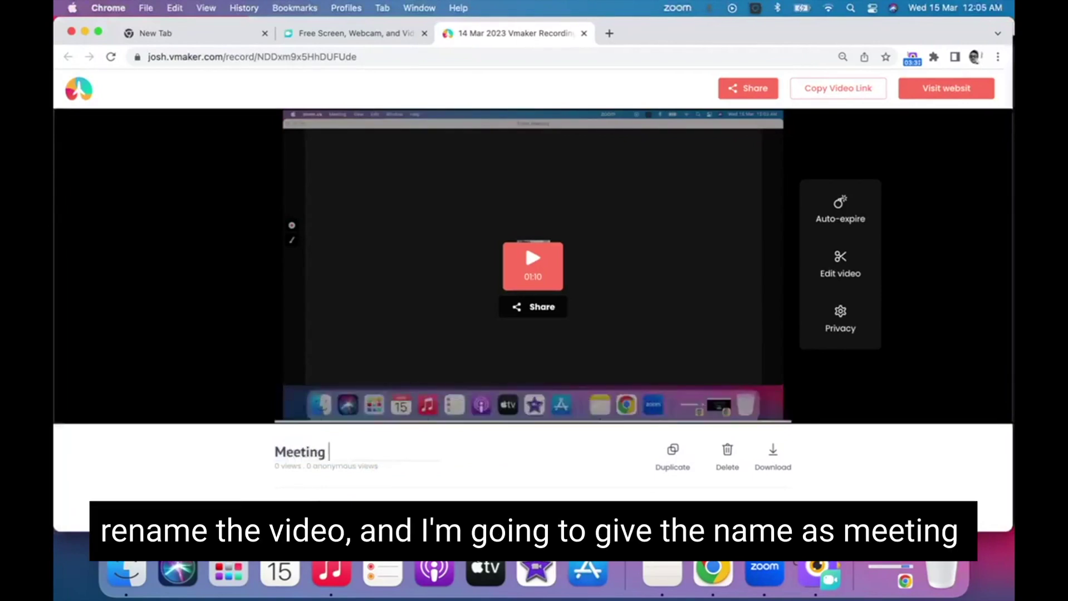
text(recording w)
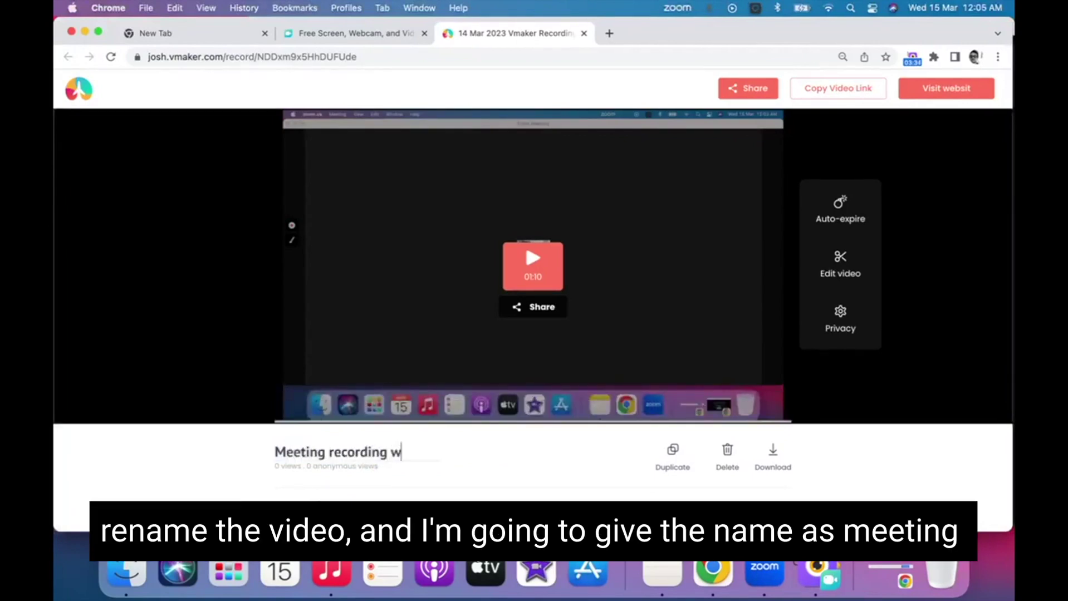
text(ithout subtitles)
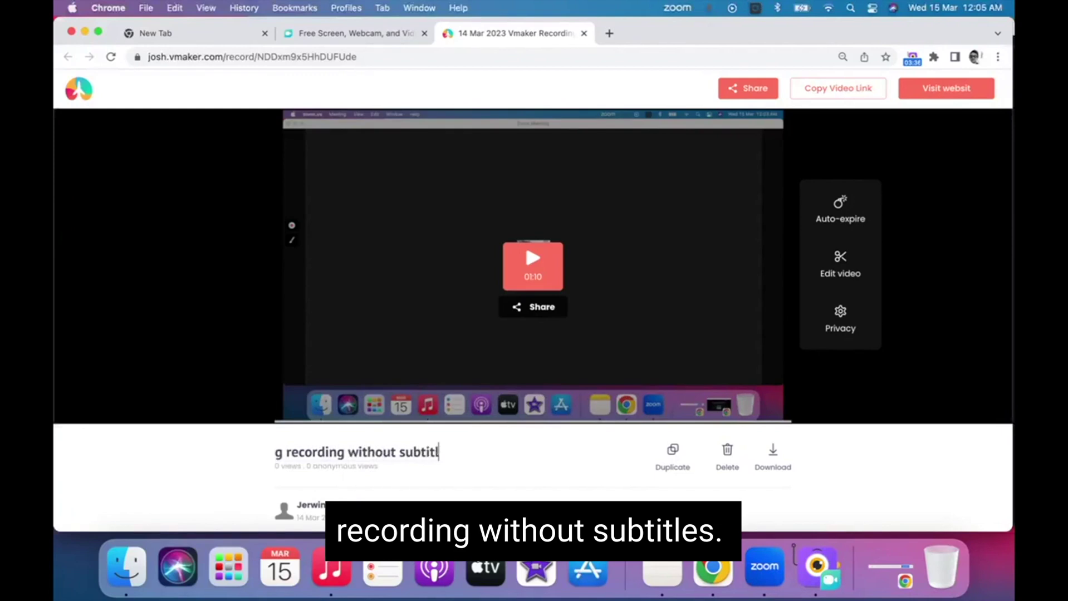
click(228, 491)
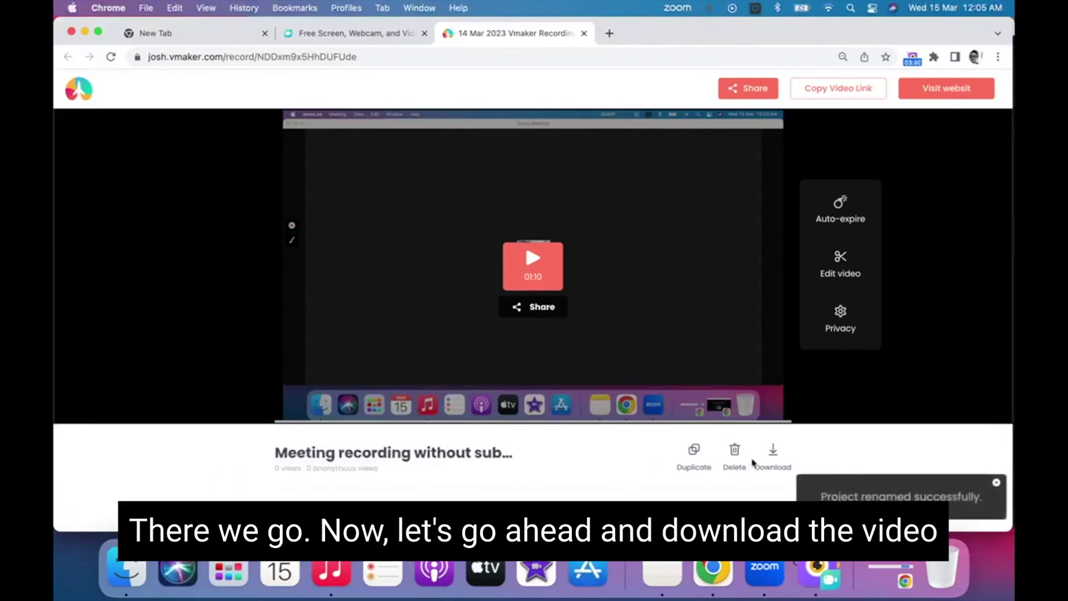
Download 'Meeting recording without subtitles.mp4', check it in Downloads, and open a new Chrome tab
click(772, 452)
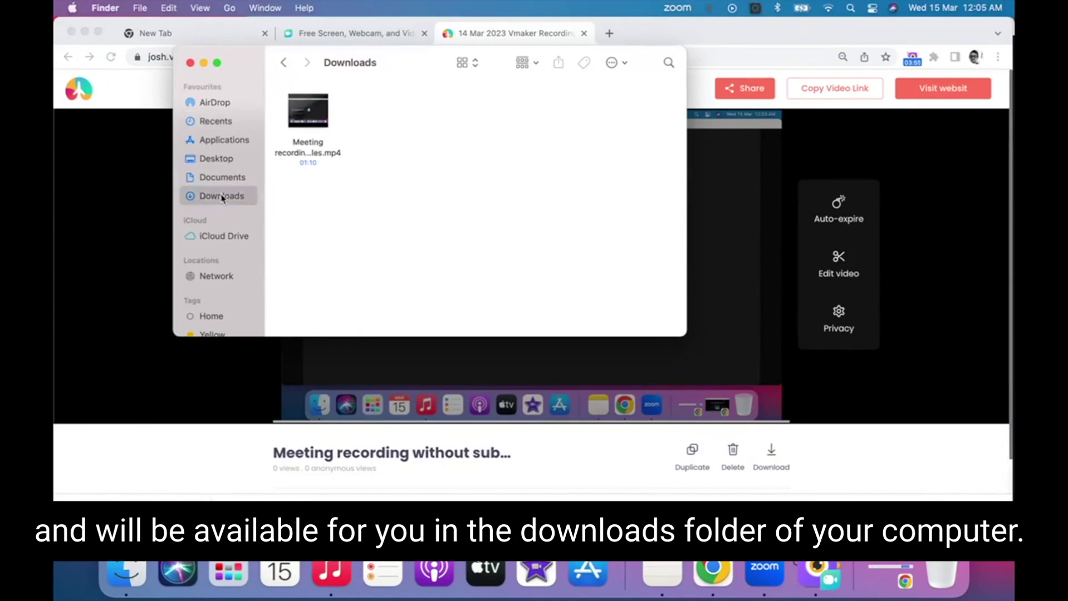
click(309, 151)
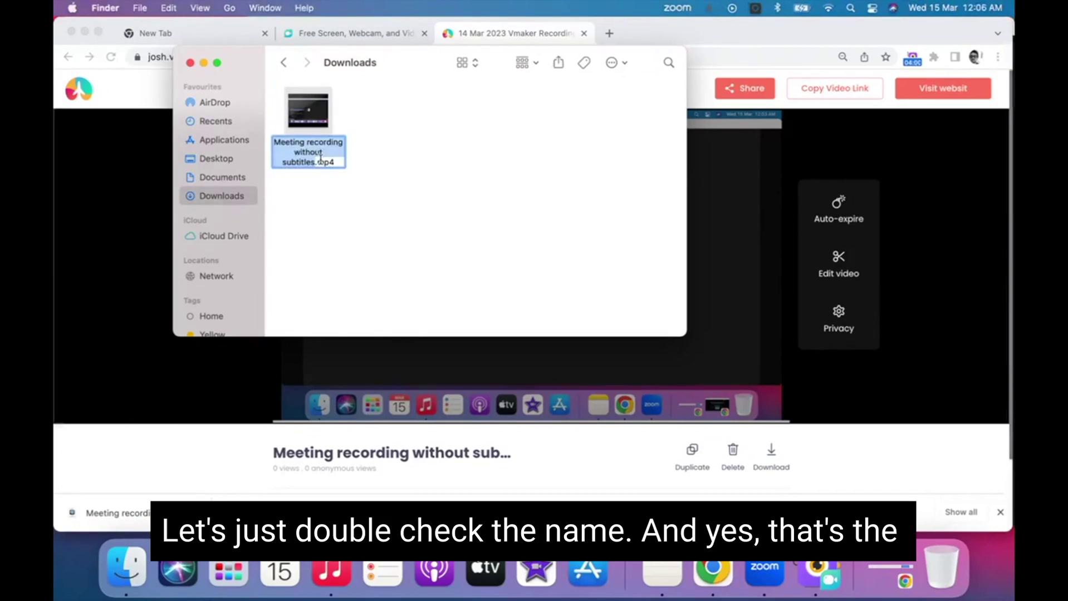
click(365, 204)
click(189, 63)
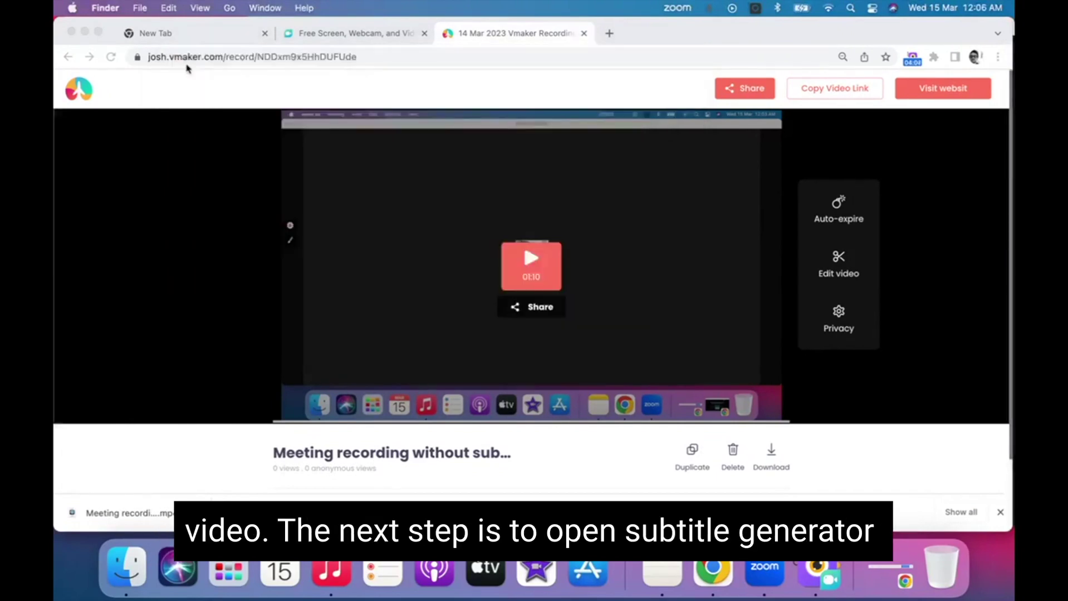
click(609, 35)
Search 'subtitle by animaker', open Animaker's Subtitle Generator, and start a video file upload
text(subt)
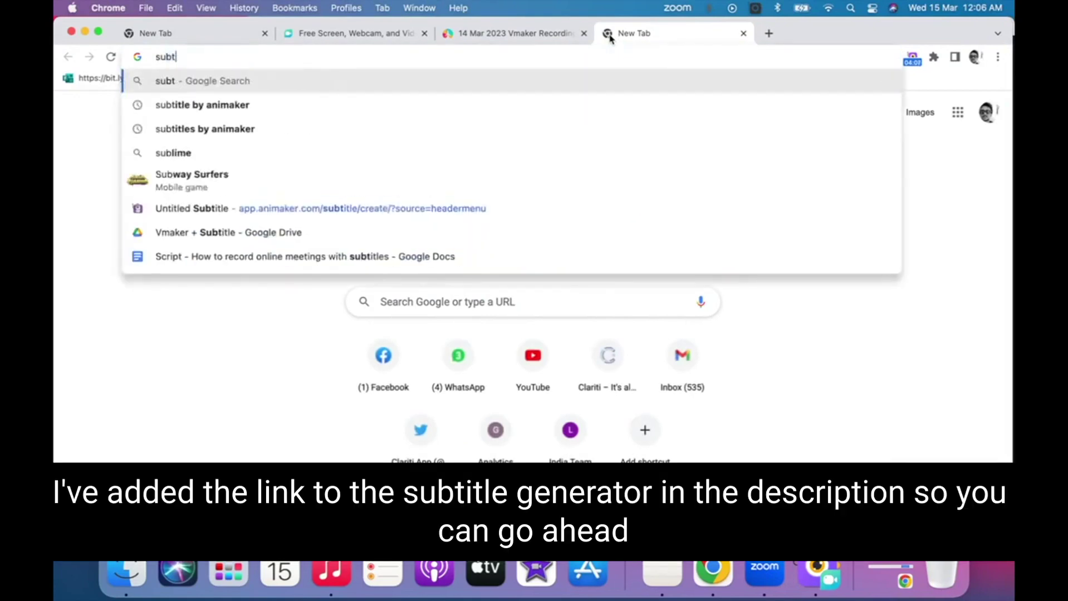
text(itle by an)
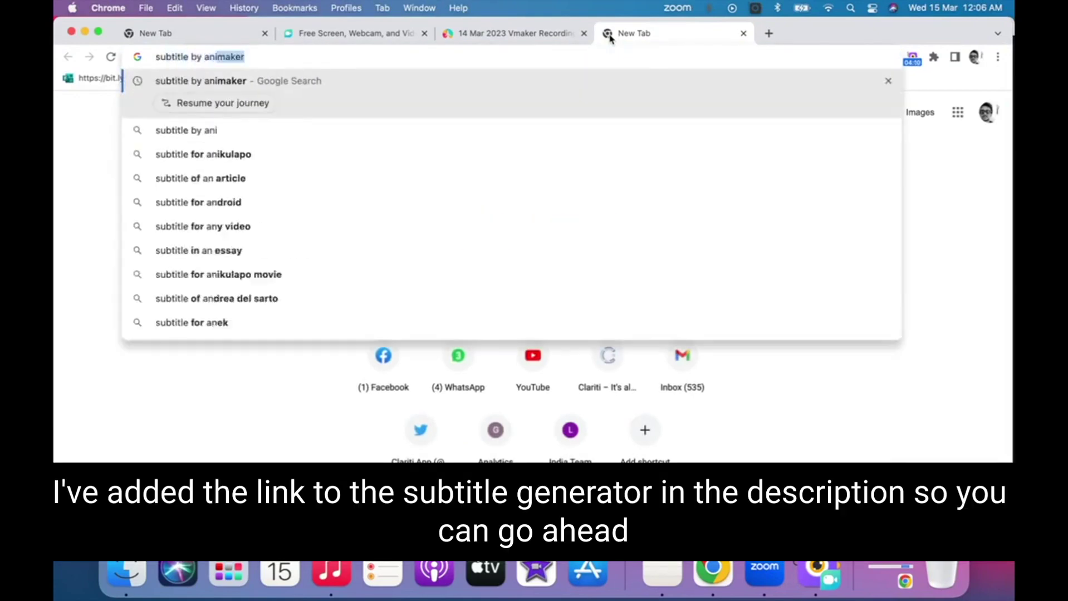
text(imaker)
key(Return)
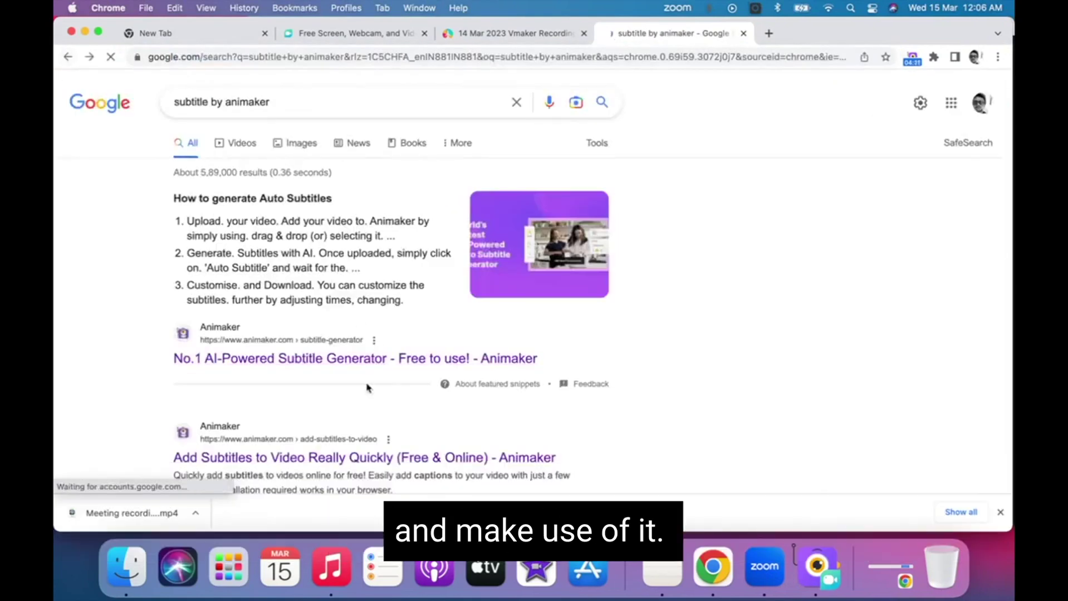
click(379, 360)
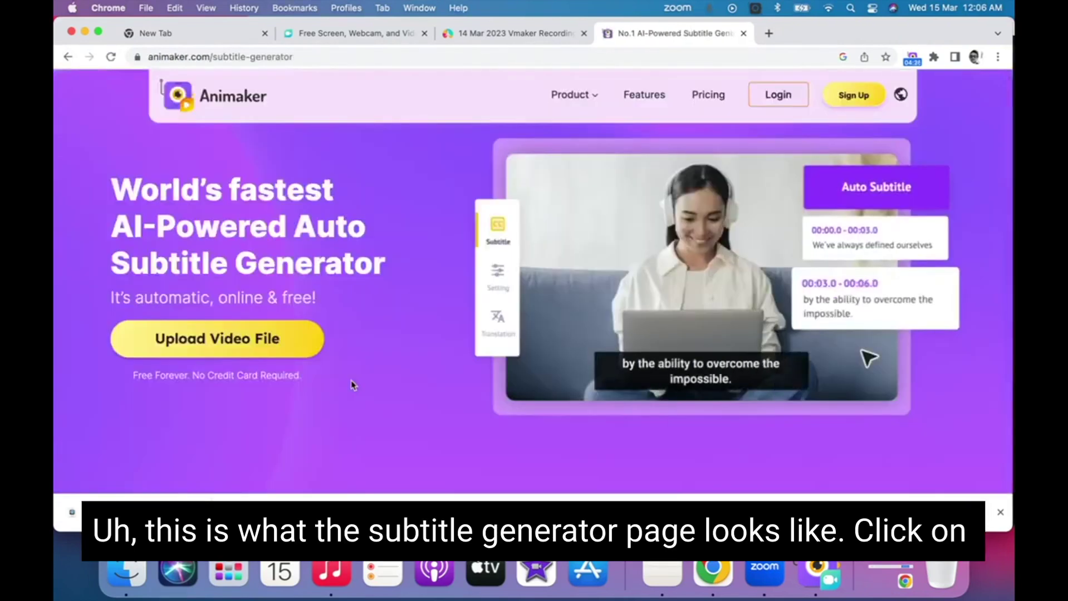
click(280, 349)
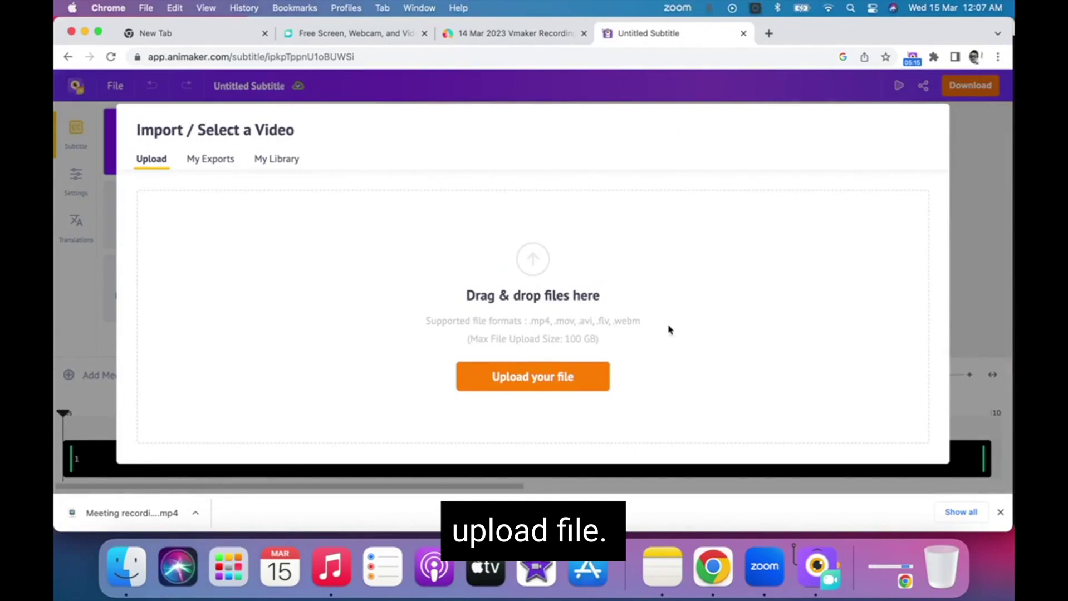
Upload the meeting mp4 from Downloads and run Auto Subtitle on it
click(127, 572)
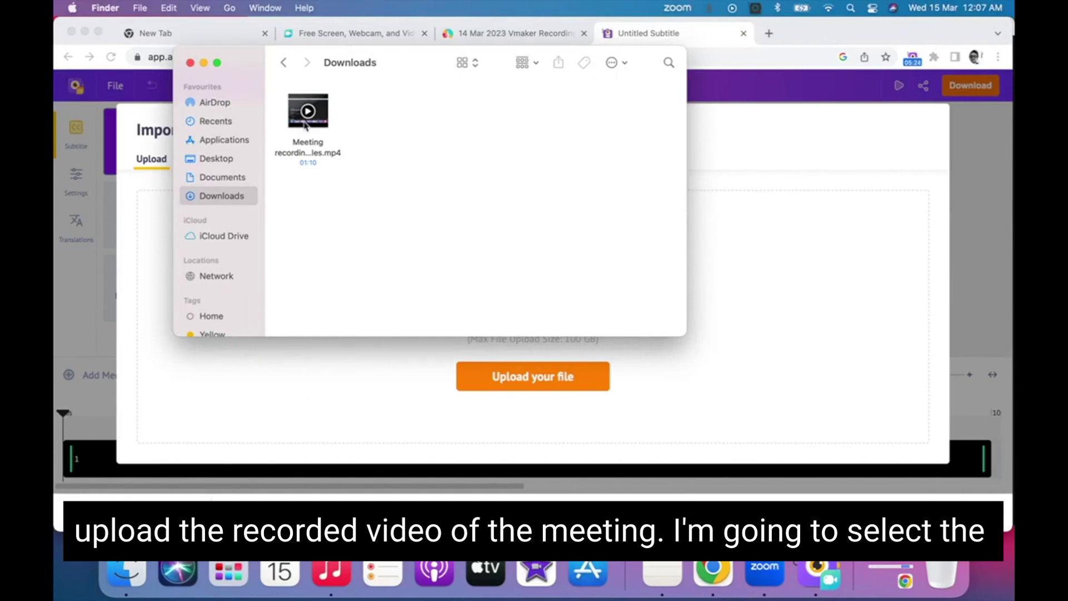
drag(305, 125, 515, 390)
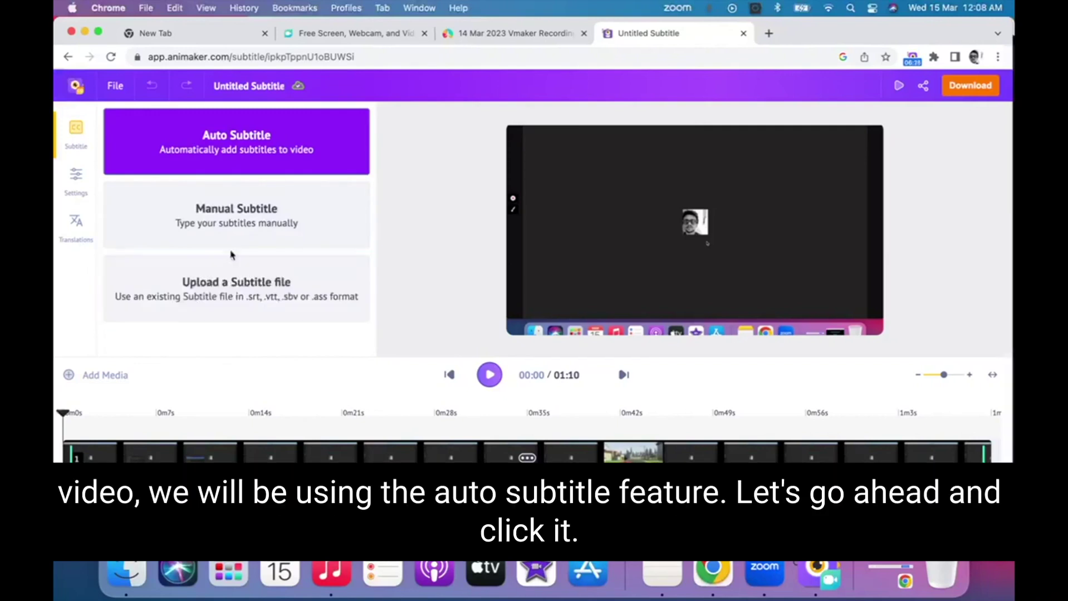
click(241, 161)
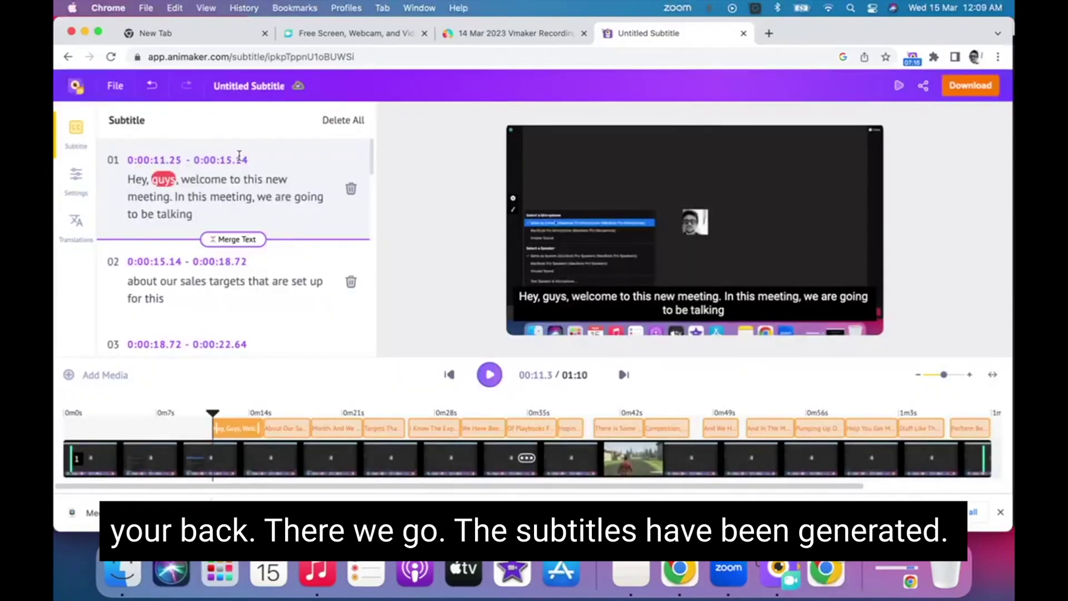
Mark the low-confidence word 'guys' in subtitle 01 as correct
scroll(305, 264, down, 5)
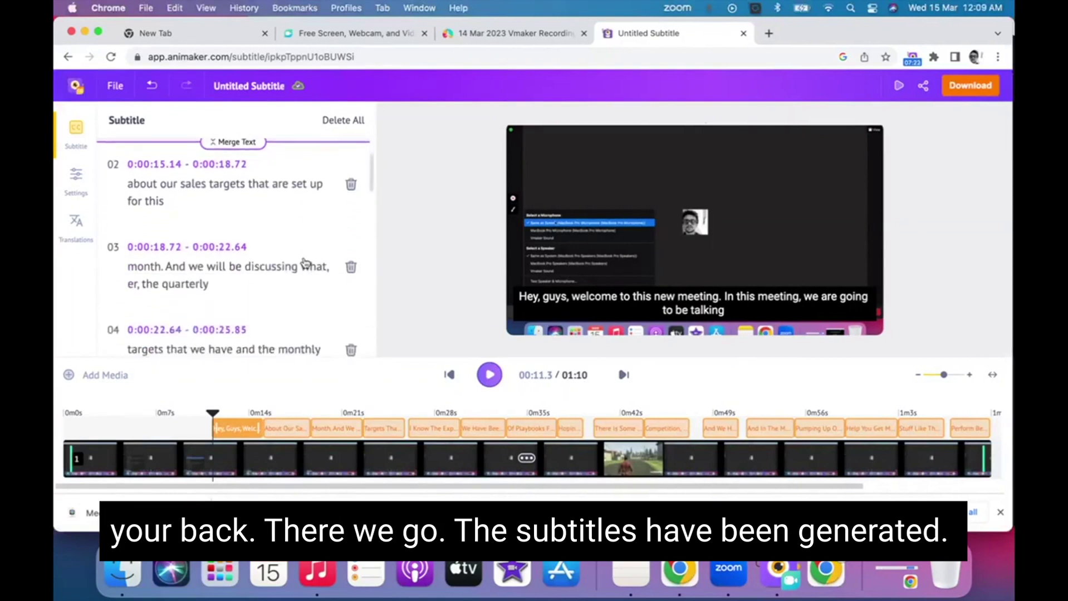
scroll(305, 264, up, 3)
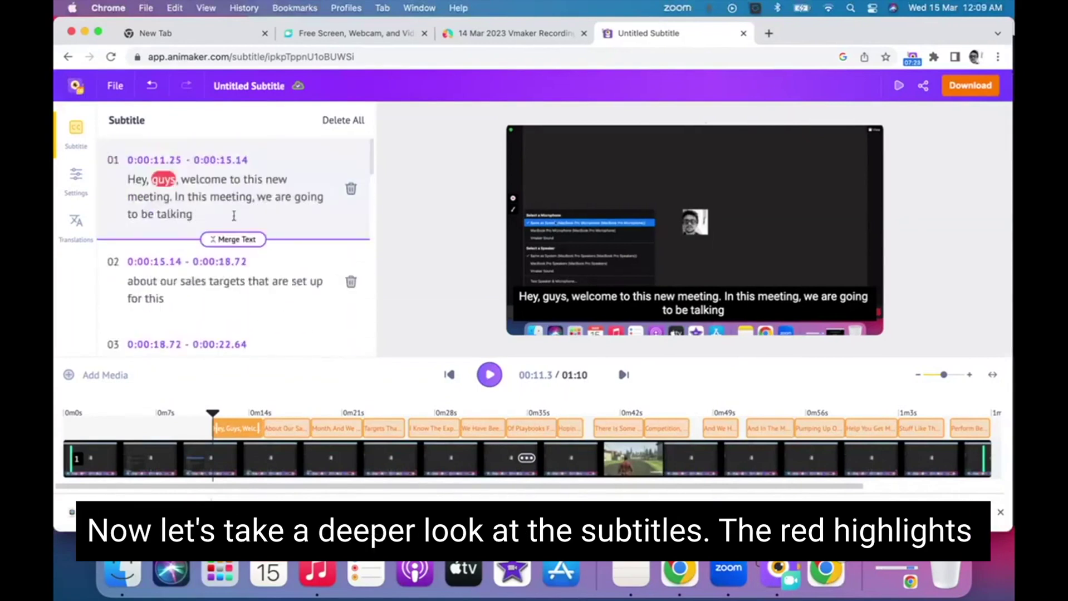
mouse_move(173, 186)
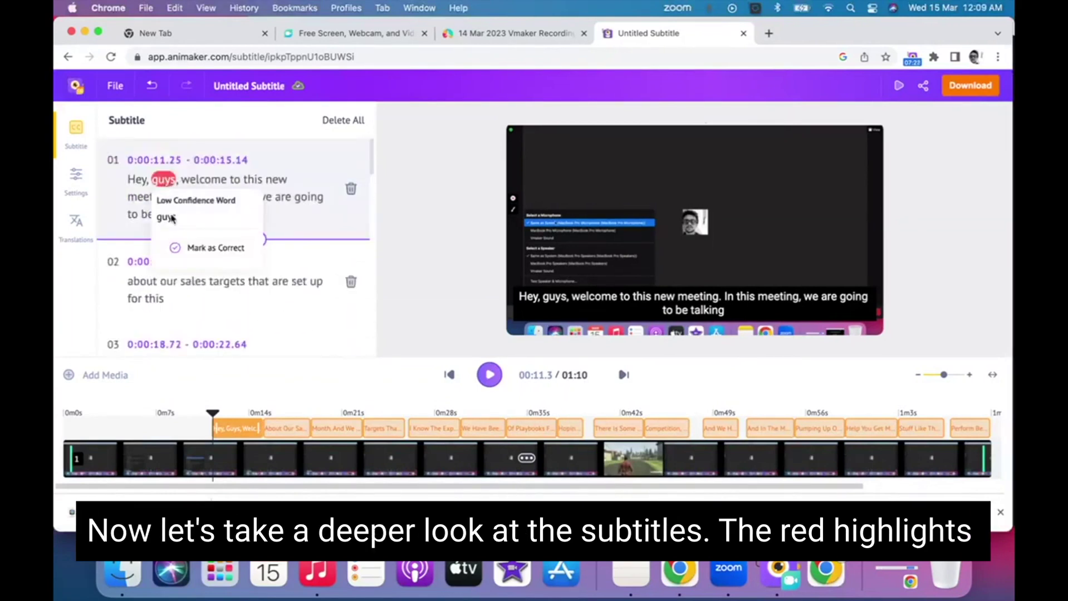
click(206, 249)
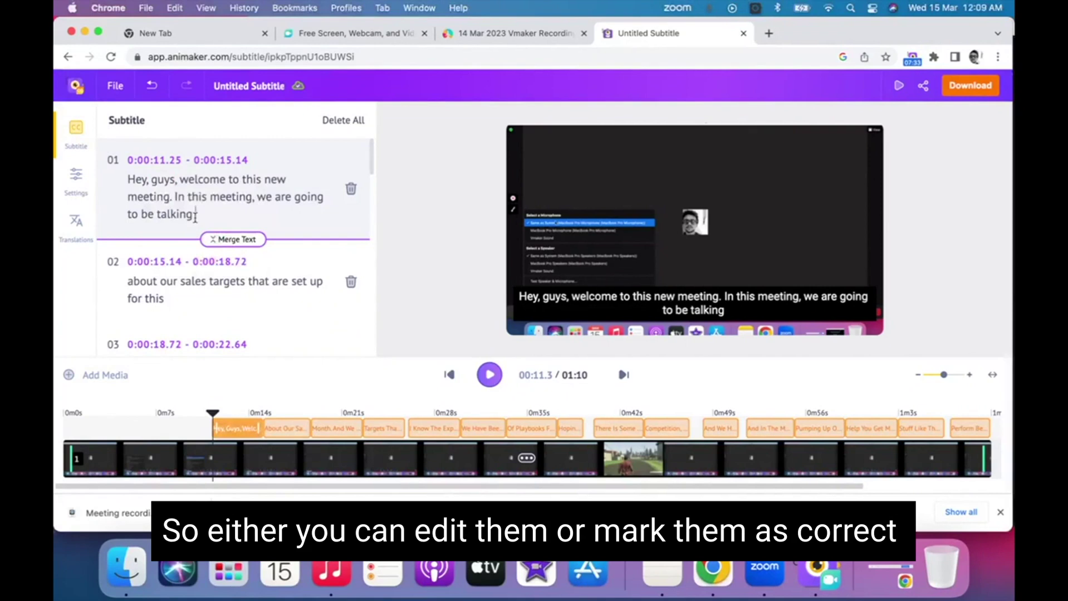
scroll(195, 267, down, 2)
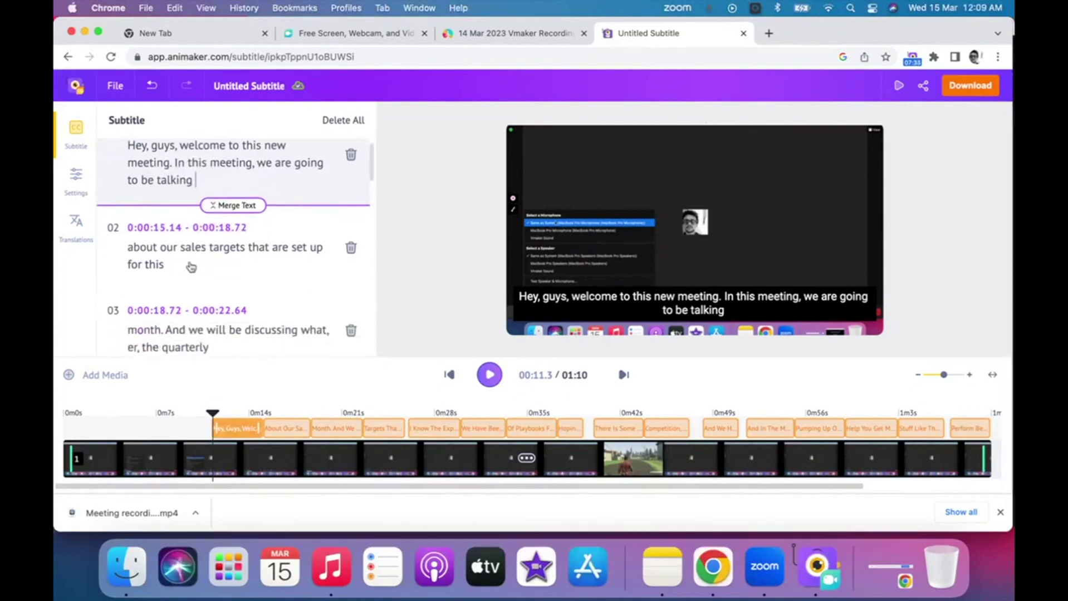
Correct subtitle 03's text to read 'are the quarterly'
scroll(172, 287, down, 3)
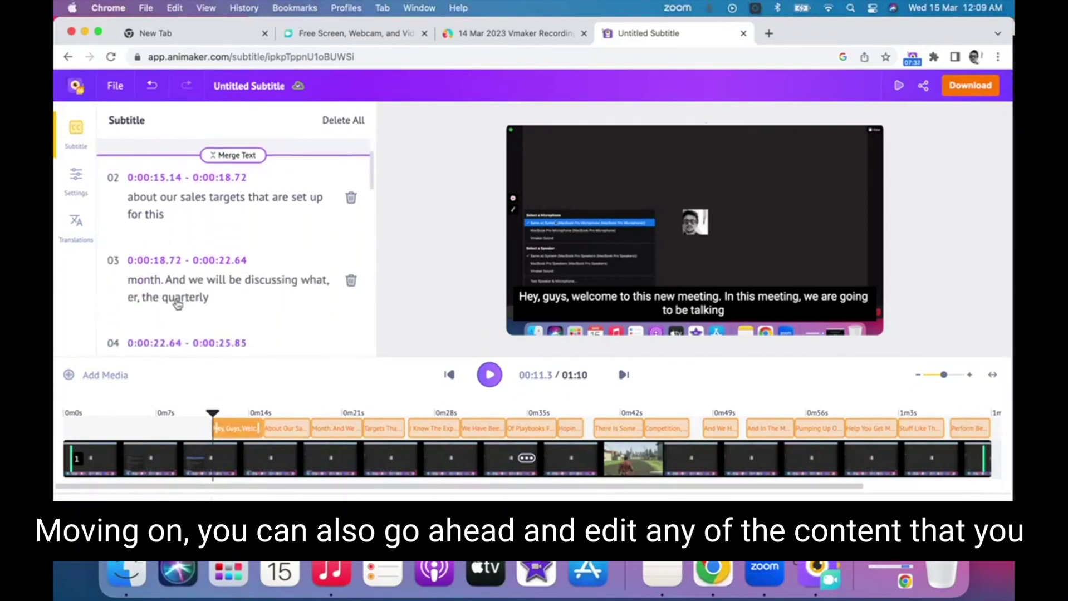
scroll(178, 304, down, 2)
click(125, 263)
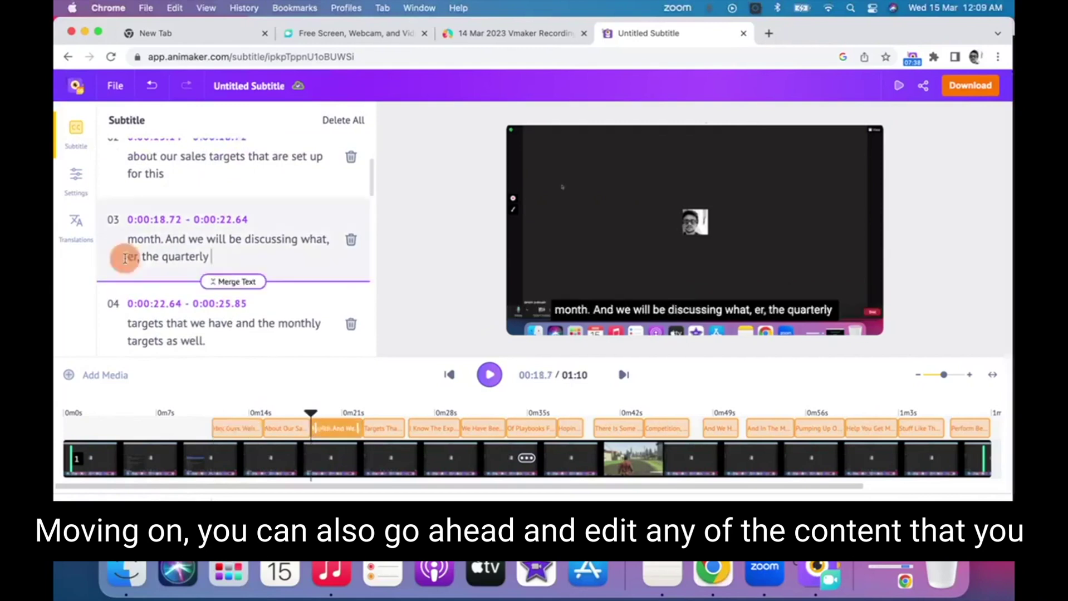
text(a)
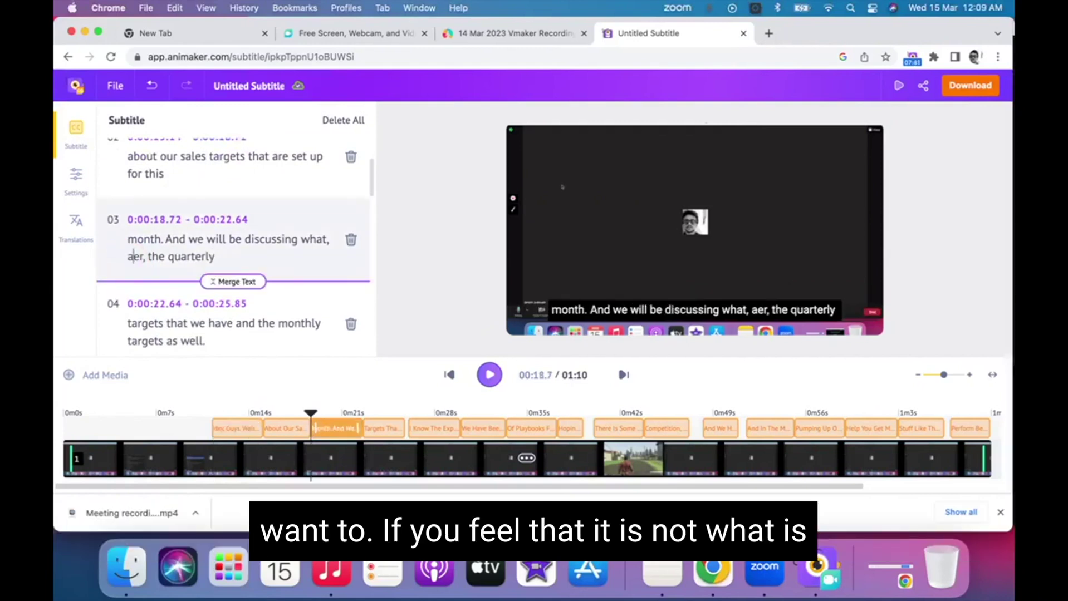
click(146, 257)
text(==)
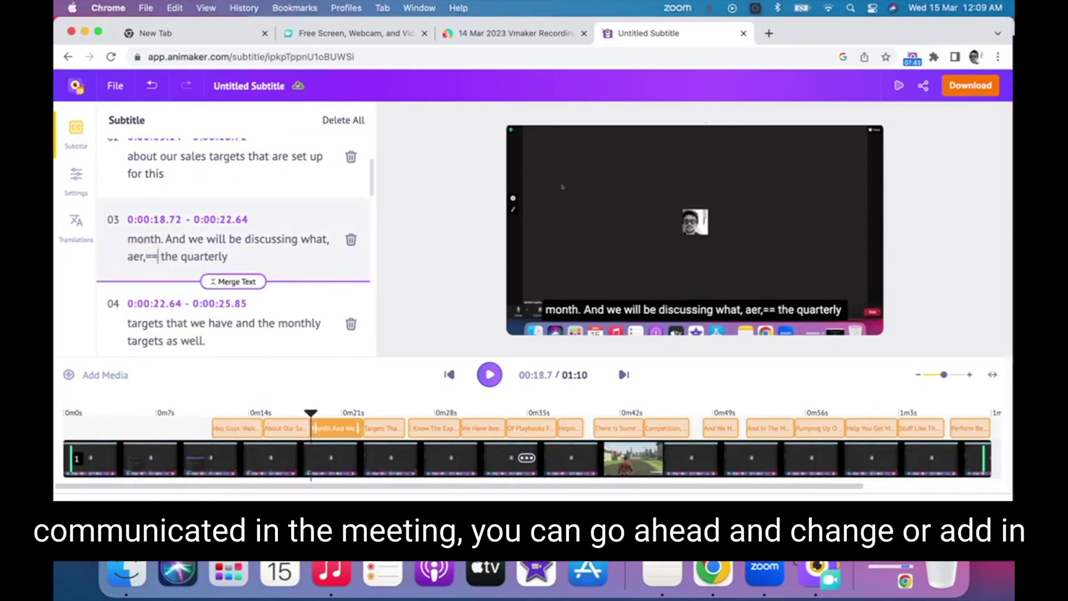
key(BackSpace)
key(BackSpace)
key(BackSpace)
key(BackSpace)
text(re)
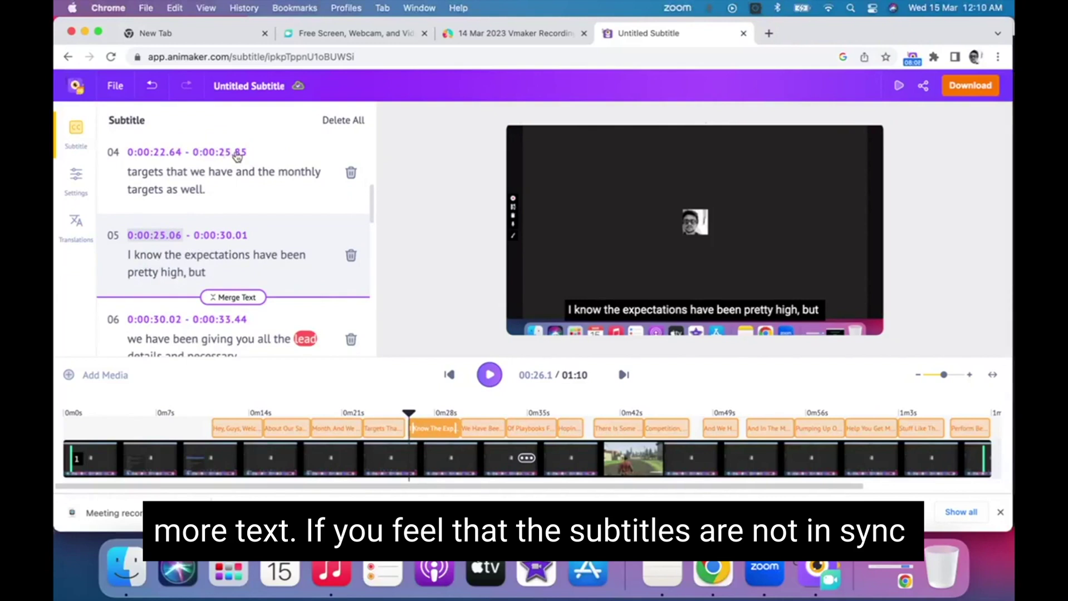
Set subtitle 04's end time to 0:00:25.04 and subtitle 05's start to 0:00:25.06
click(239, 160)
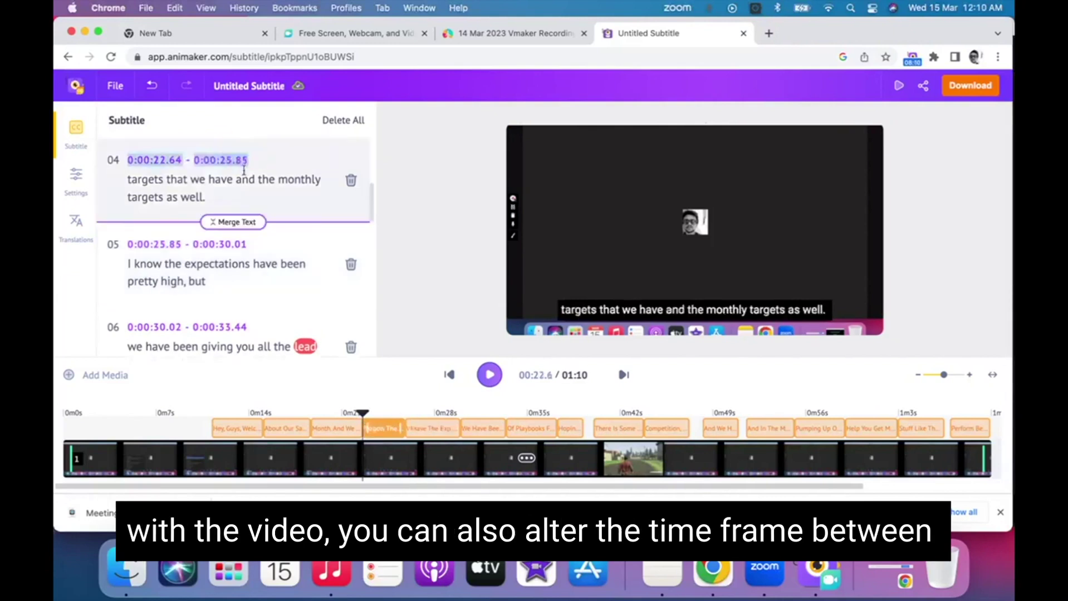
click(249, 162)
click(242, 161)
key(BackSpace)
key(BackSpace)
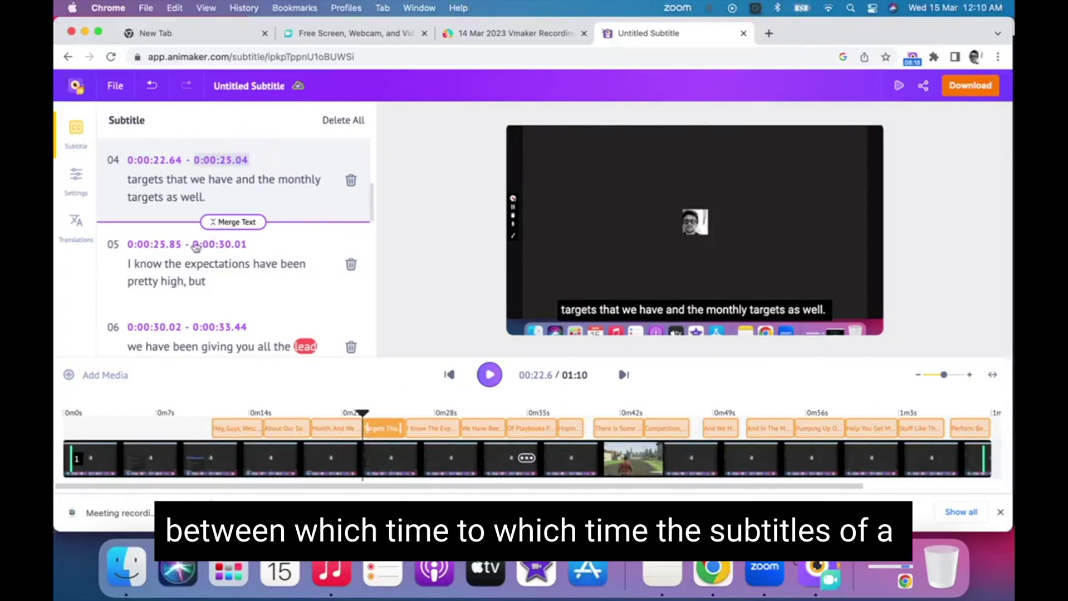
double_click(177, 244)
click(181, 243)
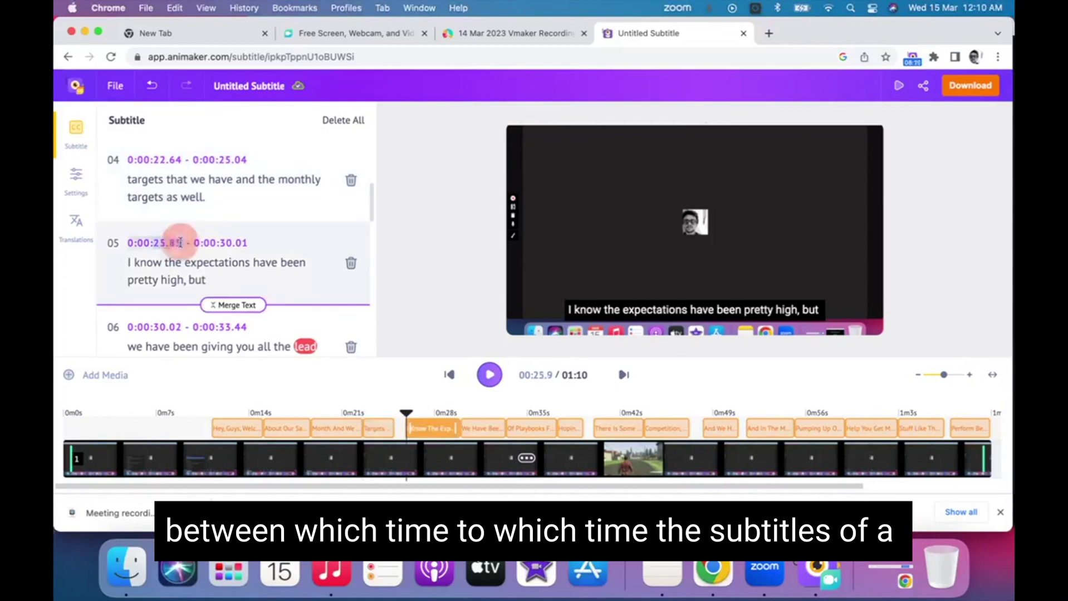
key(BackSpace)
key(BackSpace)
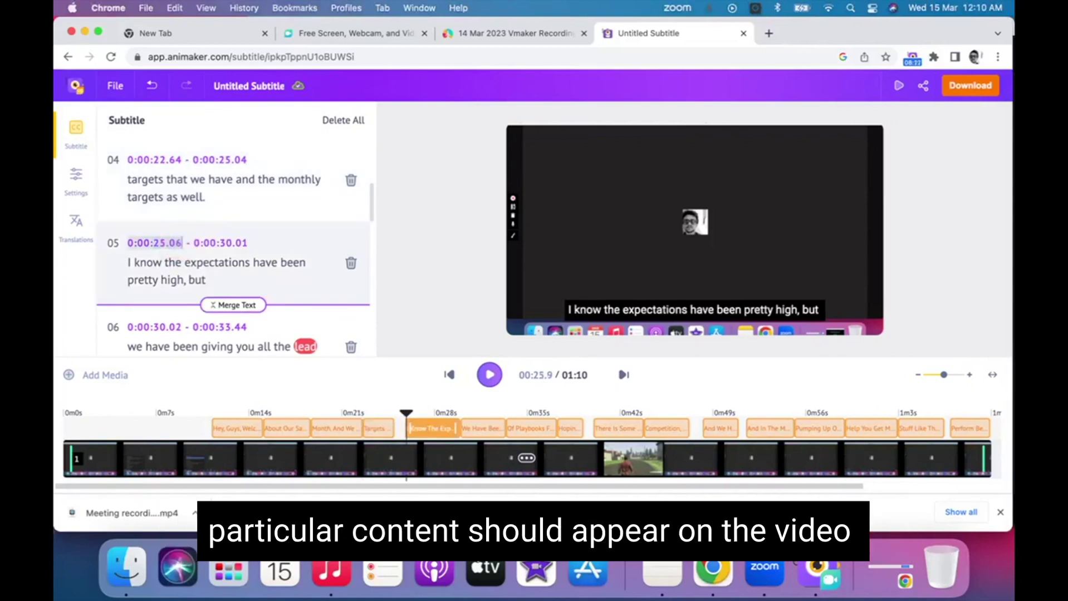
text(06)
click(238, 255)
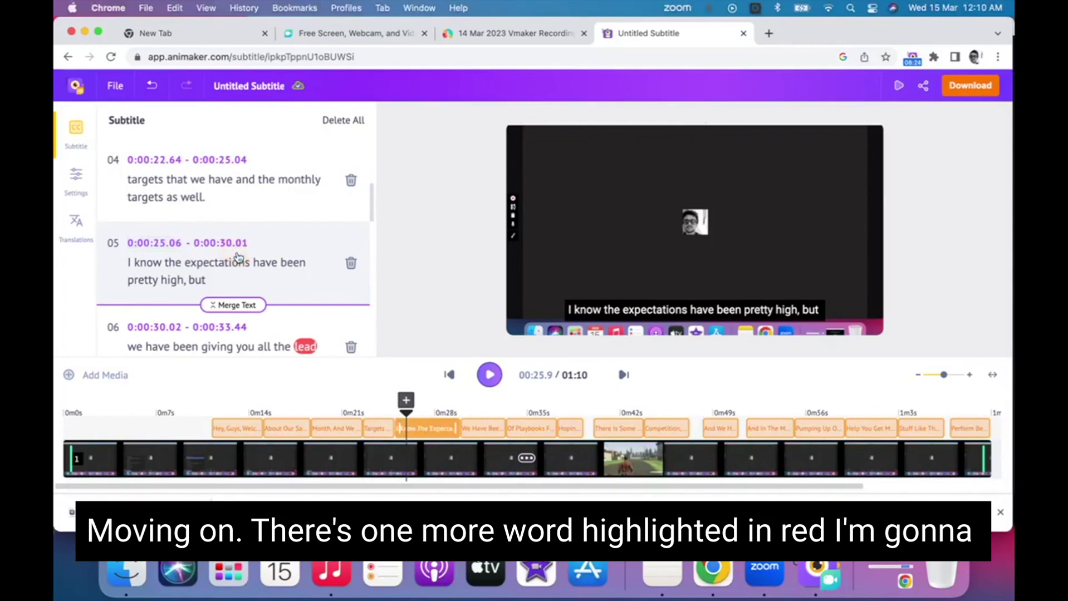
Accept 'lead' in subtitle 06 as correct, then preview the captions, pausing at 00:44.1
scroll(238, 256, down, 1)
click(314, 318)
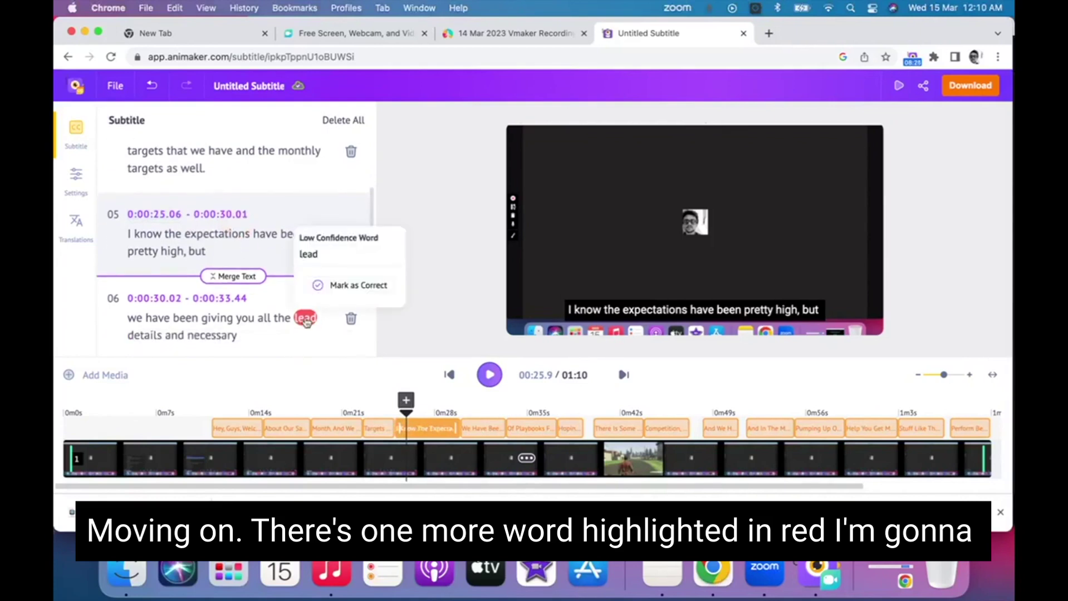
click(331, 285)
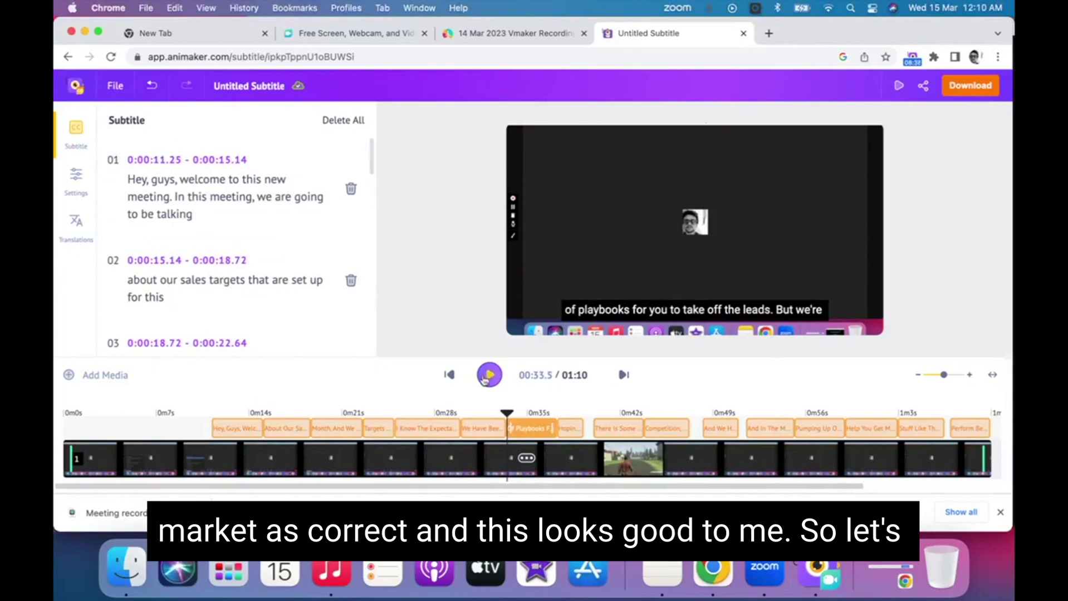
click(484, 378)
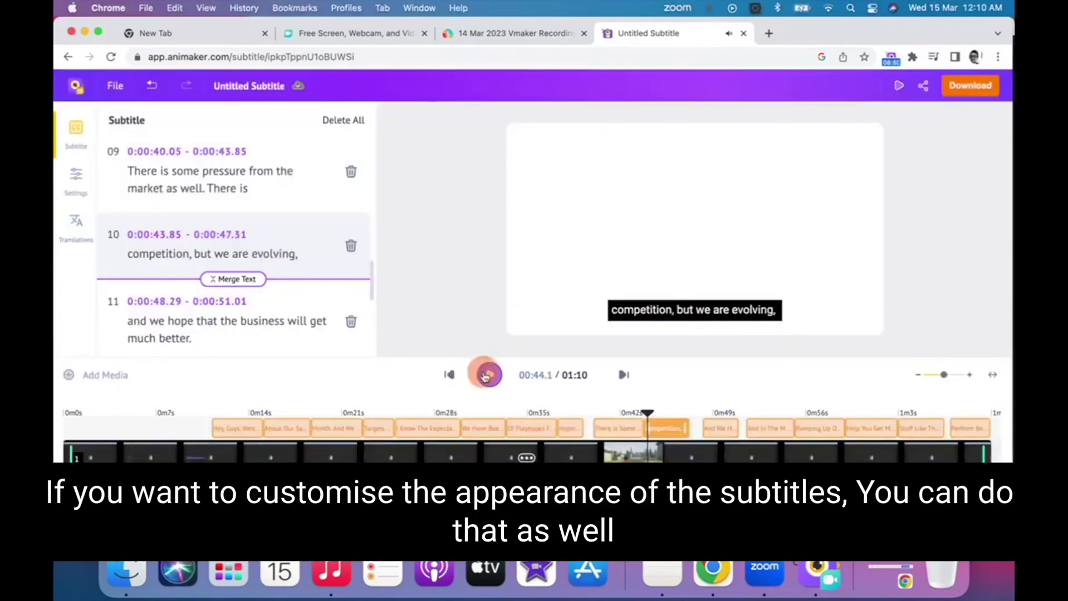
click(487, 375)
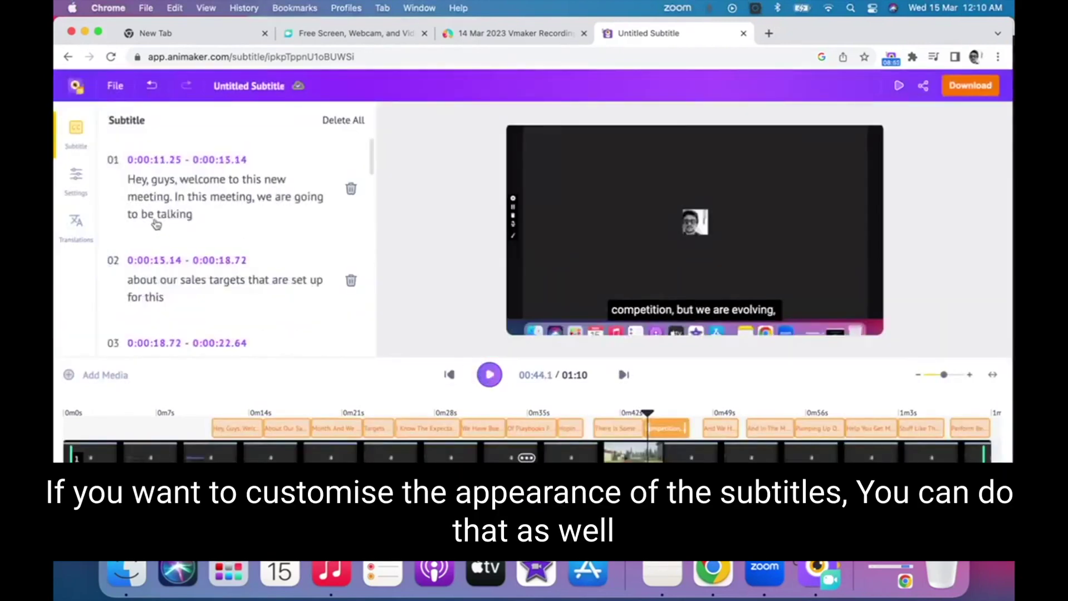
Open the subtitle text style settings and browse the font list, keeping Roboto
click(73, 178)
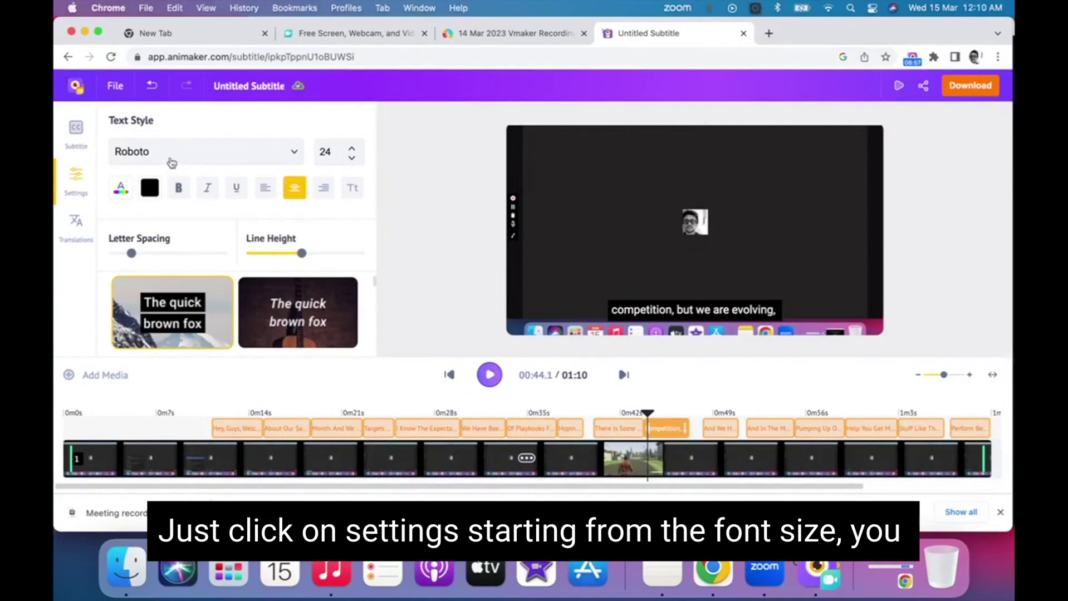
click(171, 161)
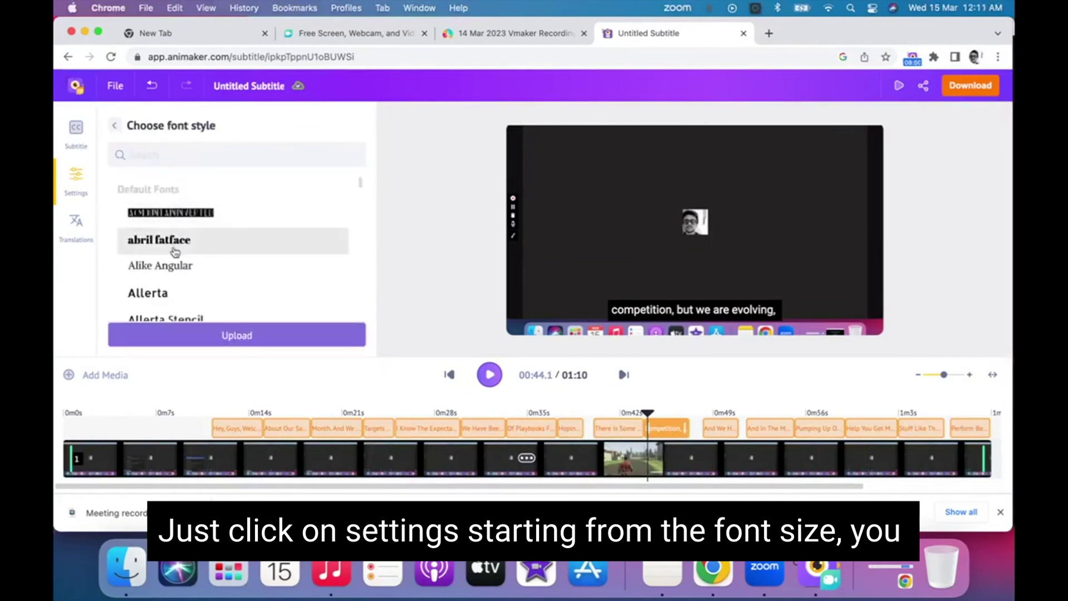
scroll(173, 249, down, 3)
scroll(175, 253, down, 6)
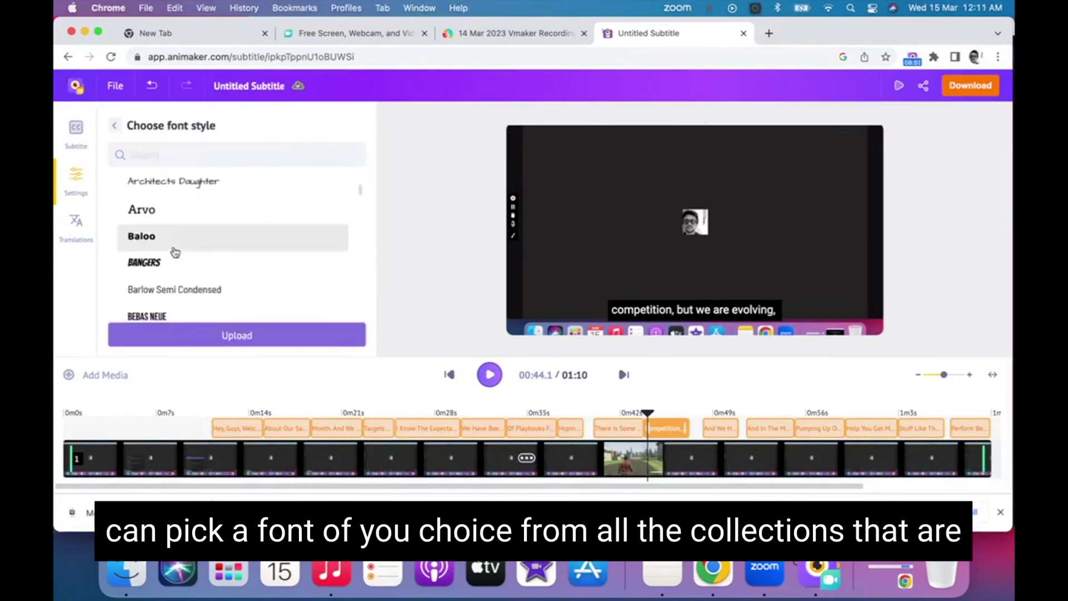
scroll(172, 249, down, 10)
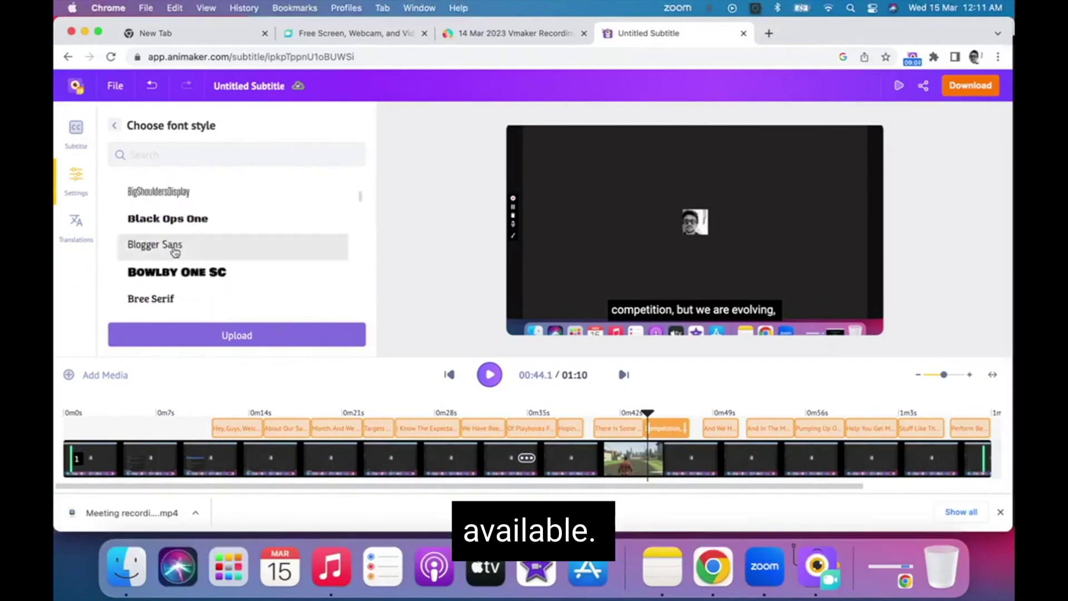
click(116, 128)
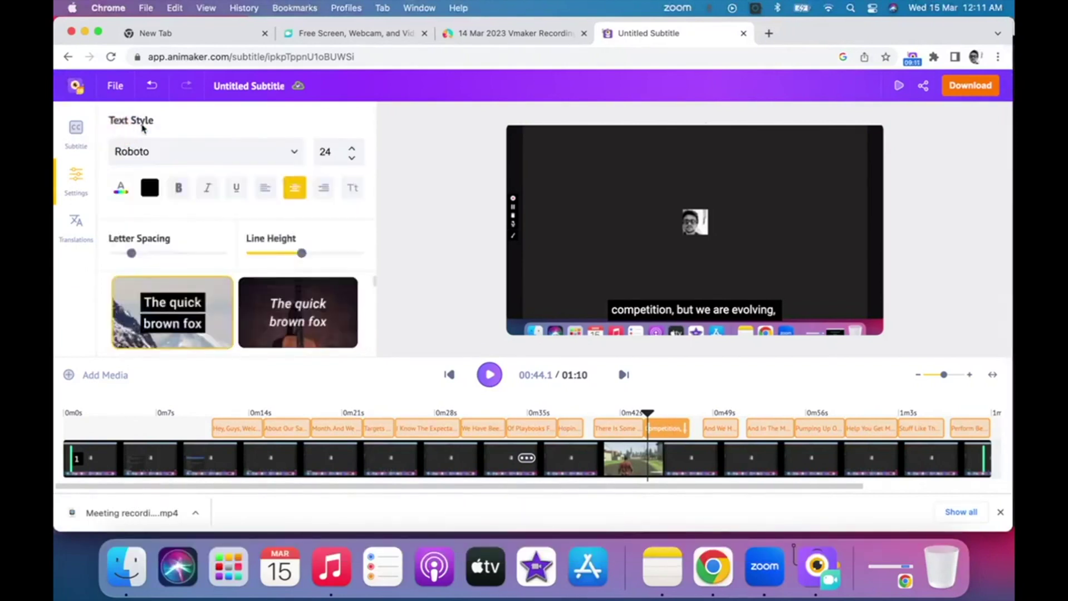
Change the Roboto subtitle font size from 24 to 23 and show the text colour swatches
click(351, 148)
click(351, 148)
click(351, 148)
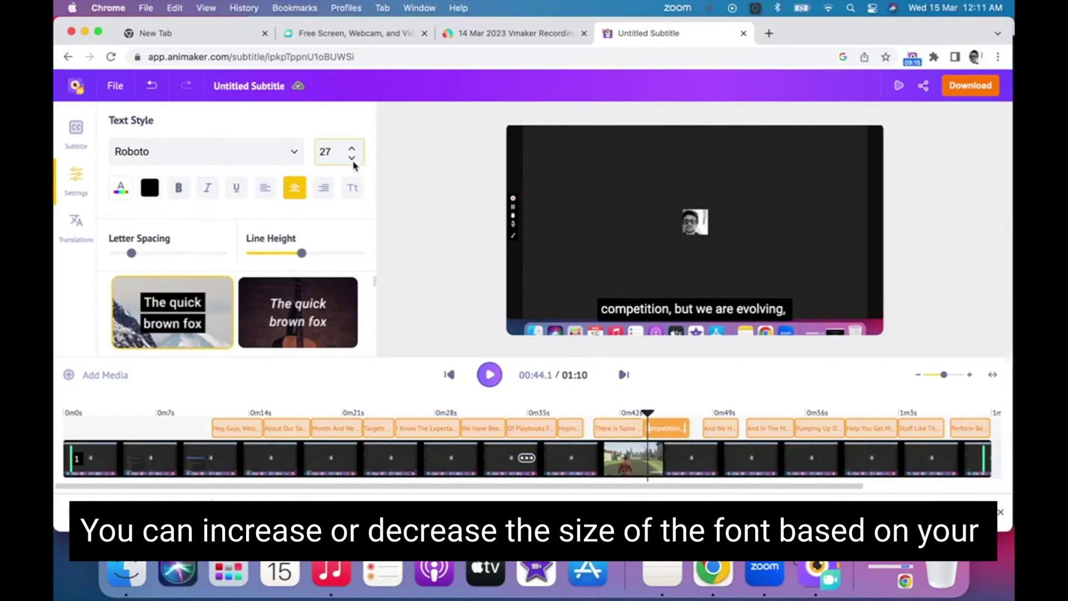
click(351, 159)
click(351, 160)
click(351, 160)
click(351, 160)
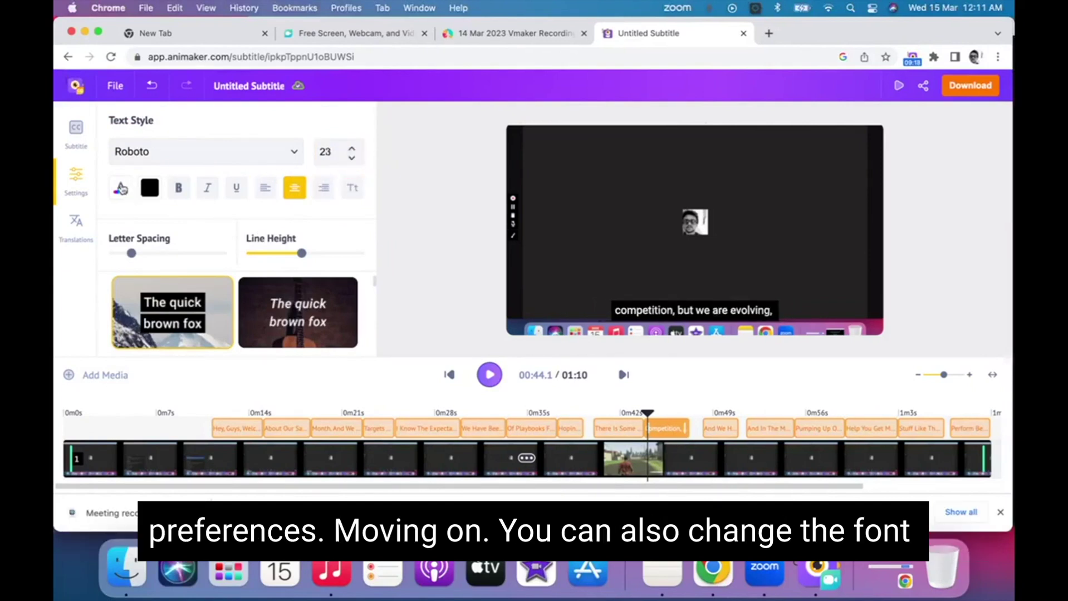
click(122, 189)
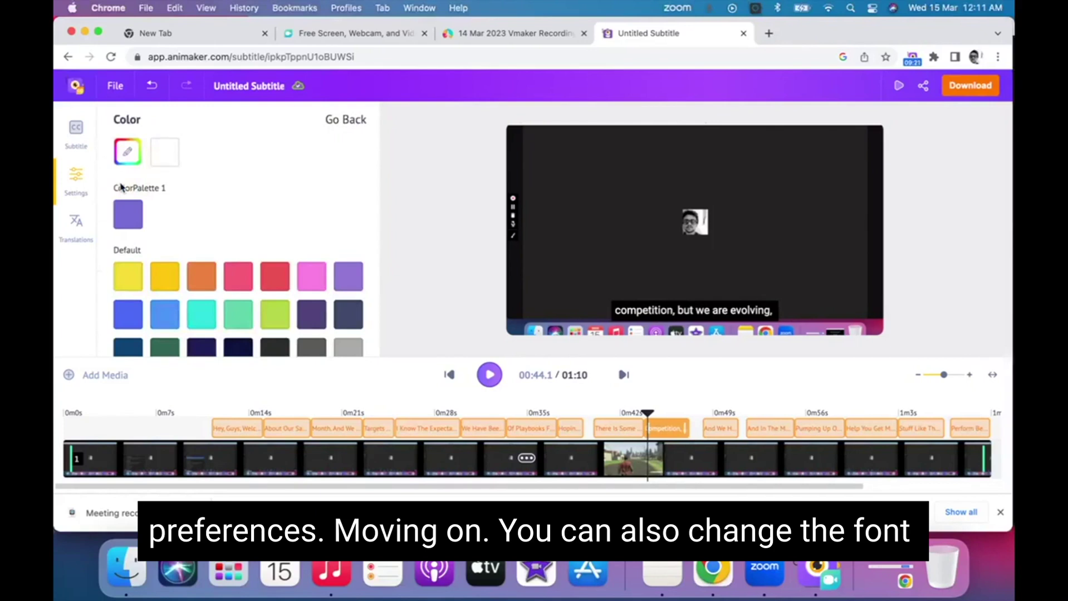
Make the subtitle text red on a light background colour
click(274, 279)
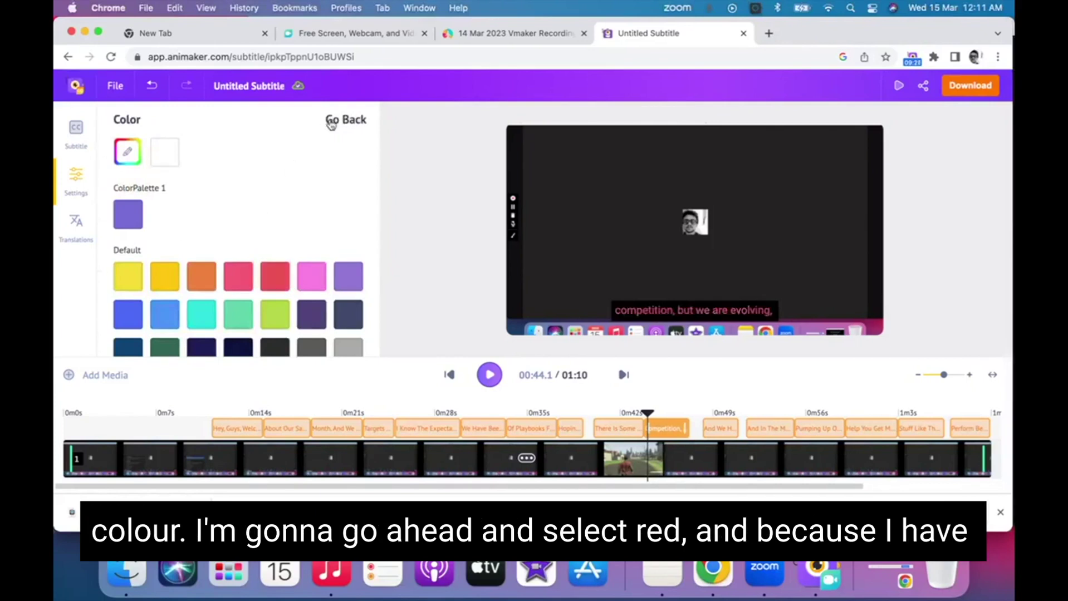
click(329, 121)
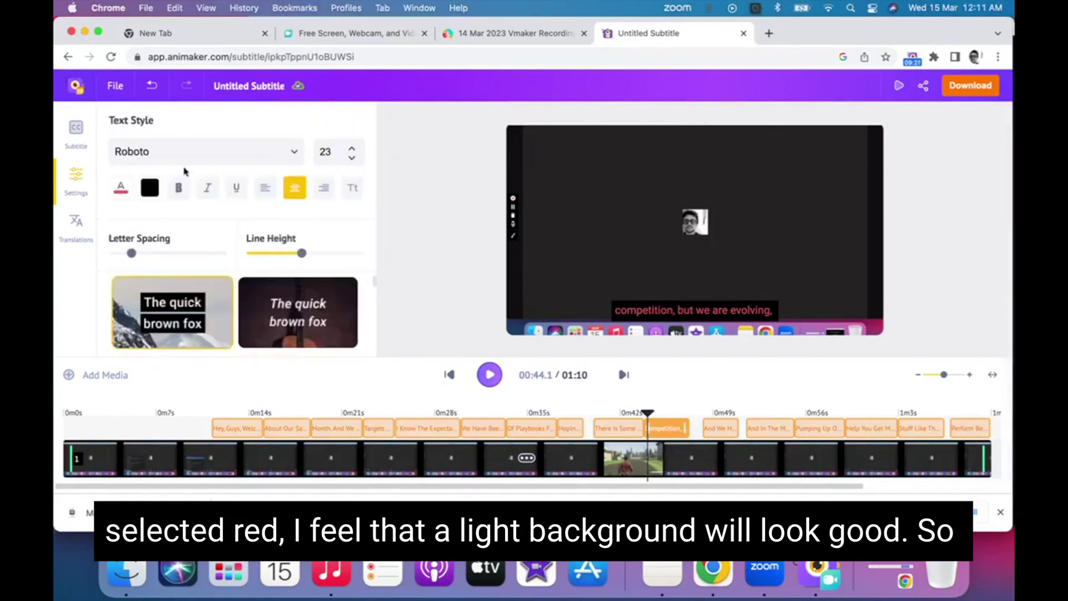
click(150, 189)
scroll(304, 265, down, 3)
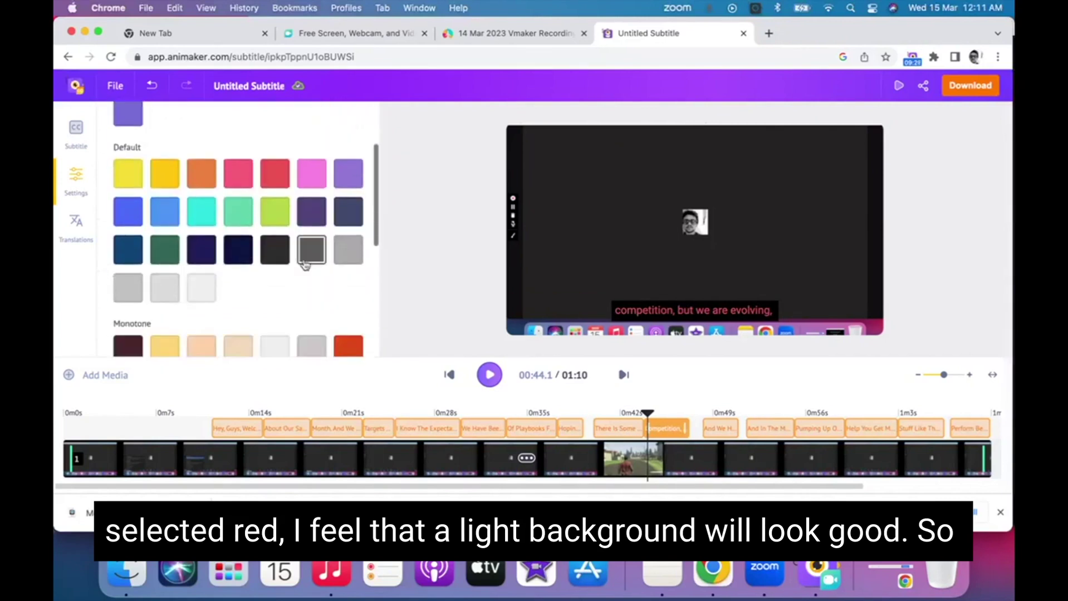
click(274, 352)
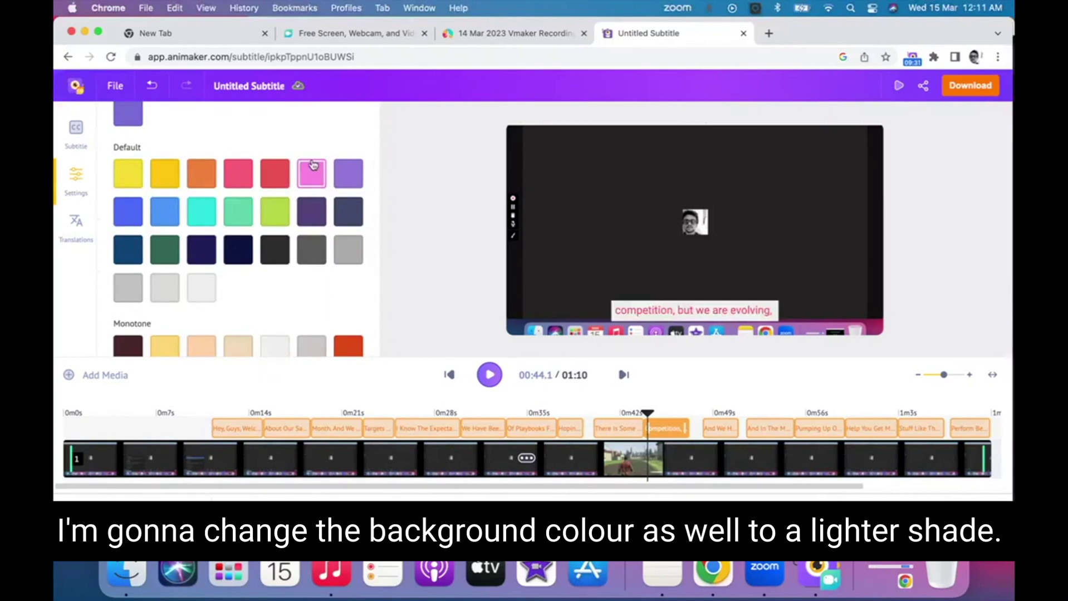
scroll(315, 128, up, 3)
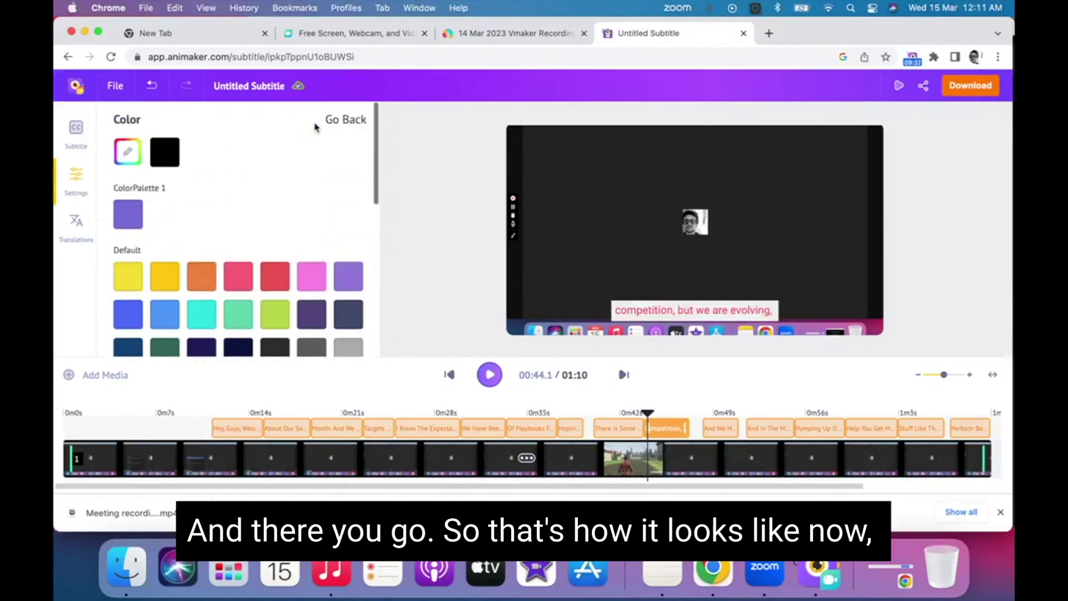
click(344, 119)
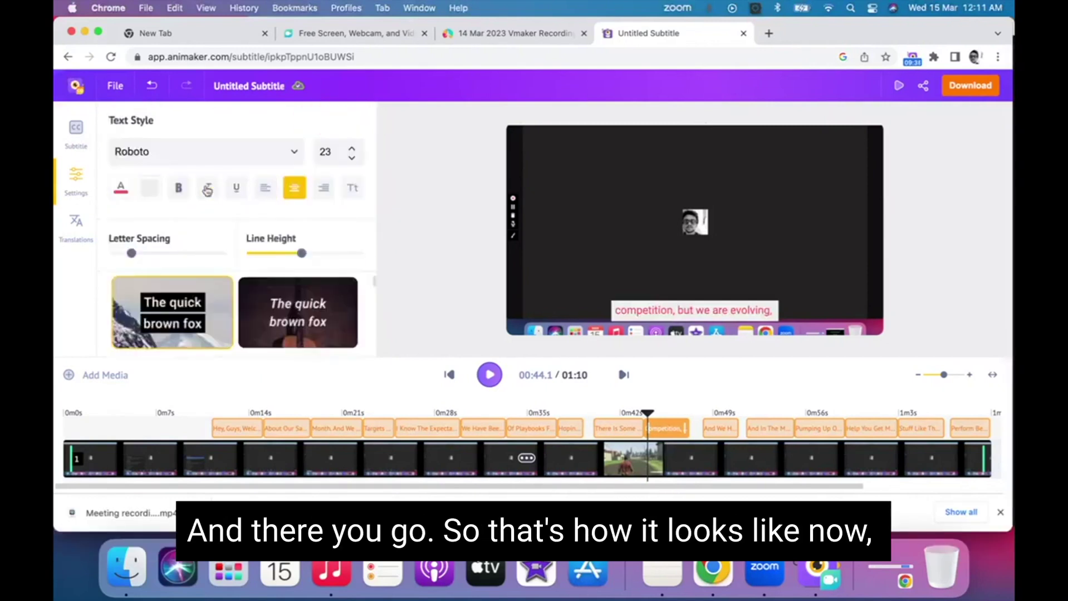
Leave bold, italic and underline off and set the subtitle text case to lowercase
click(180, 194)
click(203, 192)
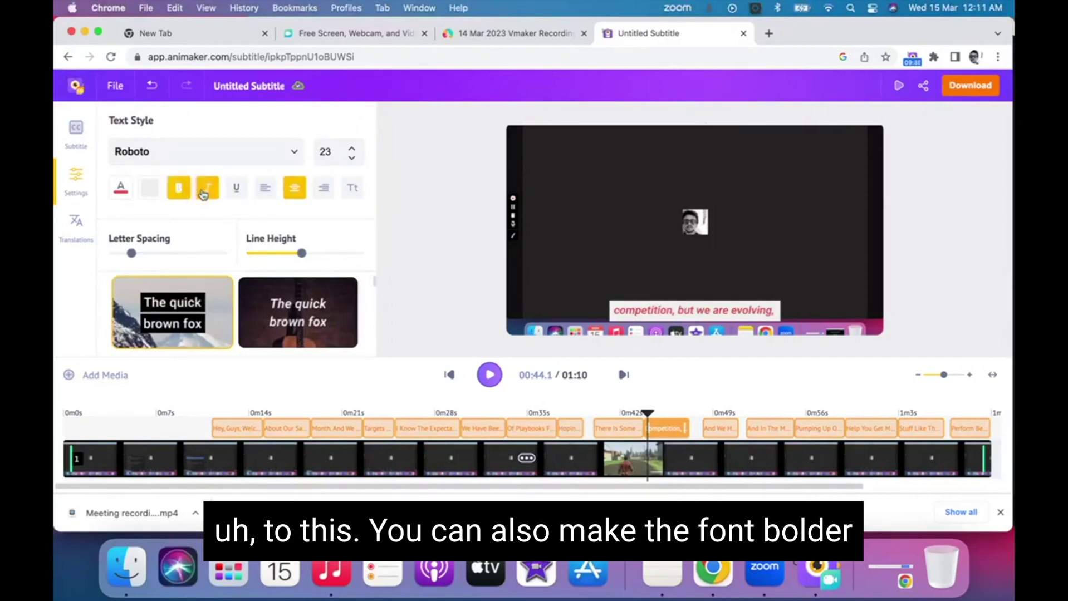
click(203, 193)
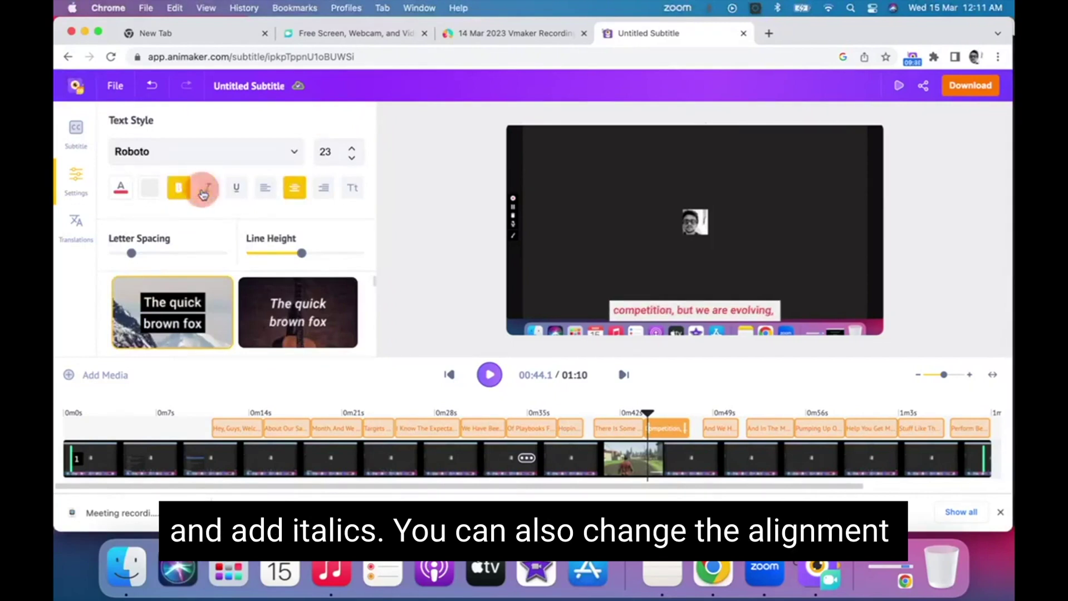
click(237, 192)
click(237, 192)
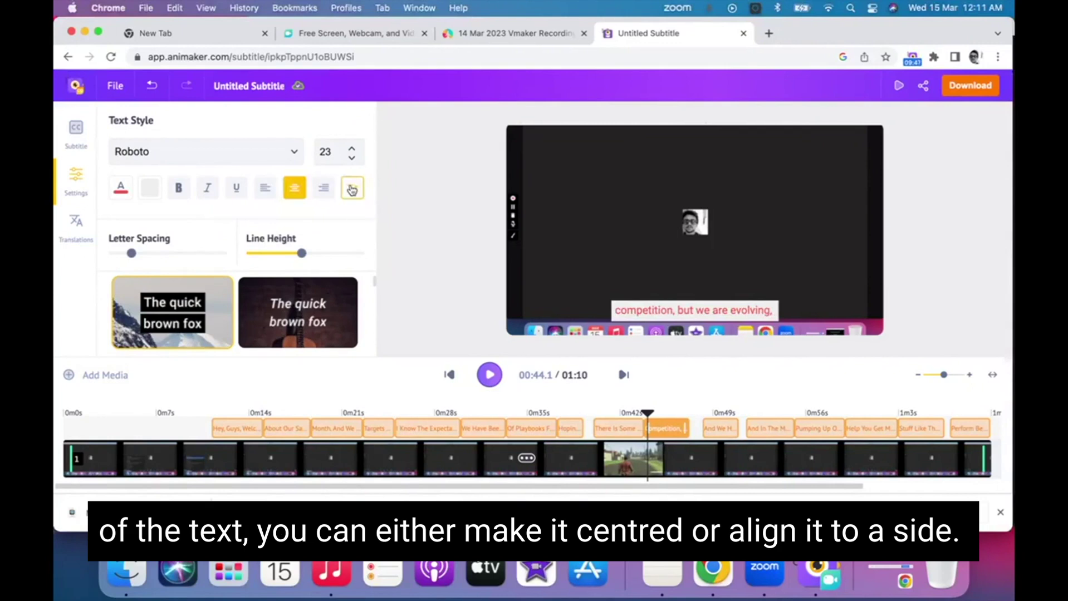
click(352, 188)
click(351, 188)
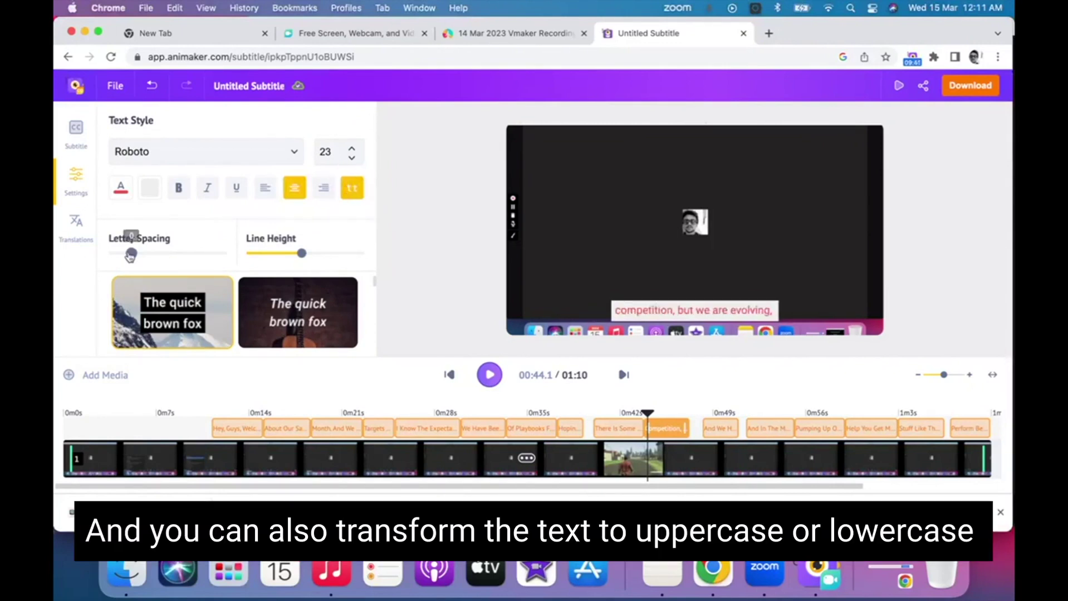
Widen the subtitle letter spacing and raise the line height to about 1.6
drag(128, 259, 142, 258)
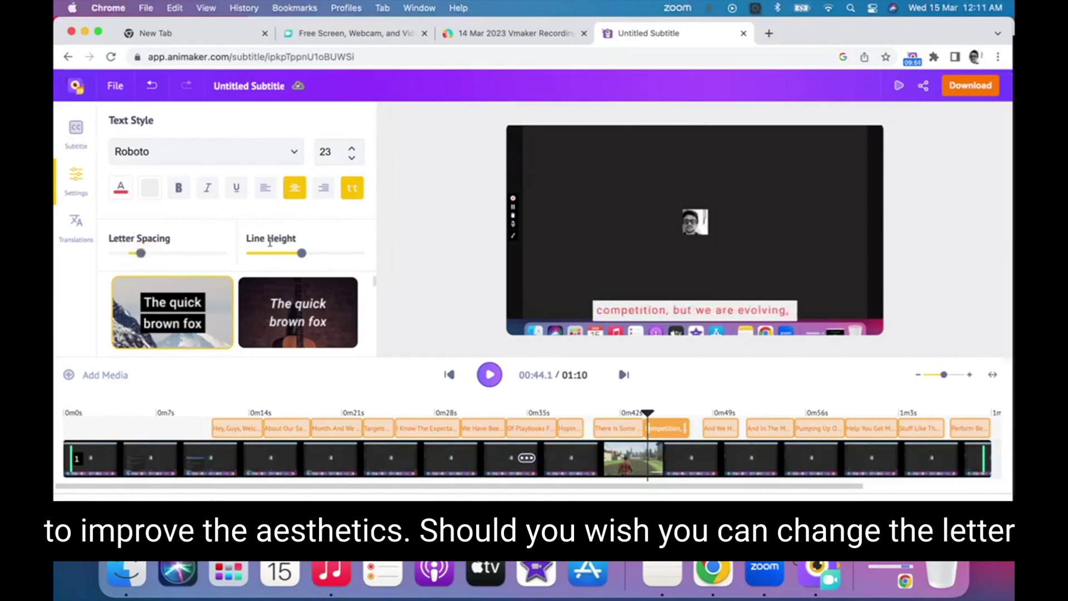
drag(298, 256, 324, 262)
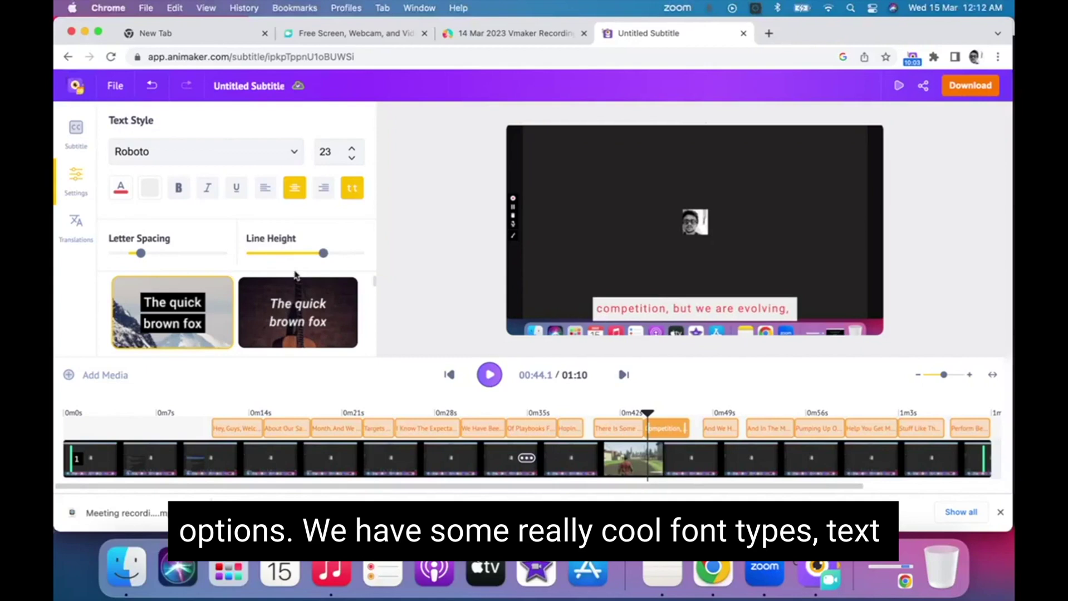
scroll(299, 300, down, 1)
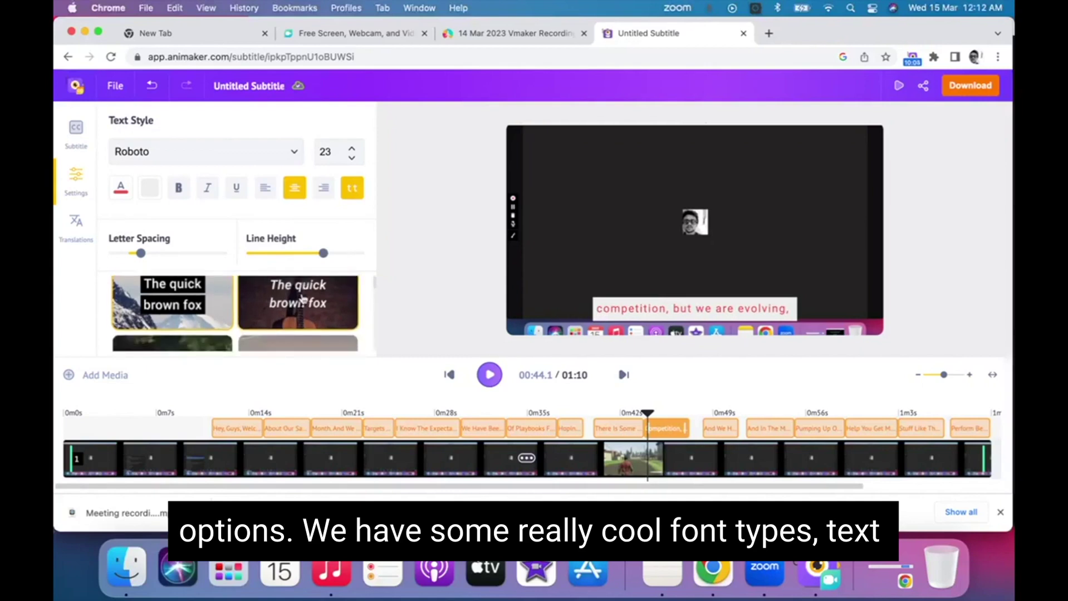
scroll(301, 298, up, 1)
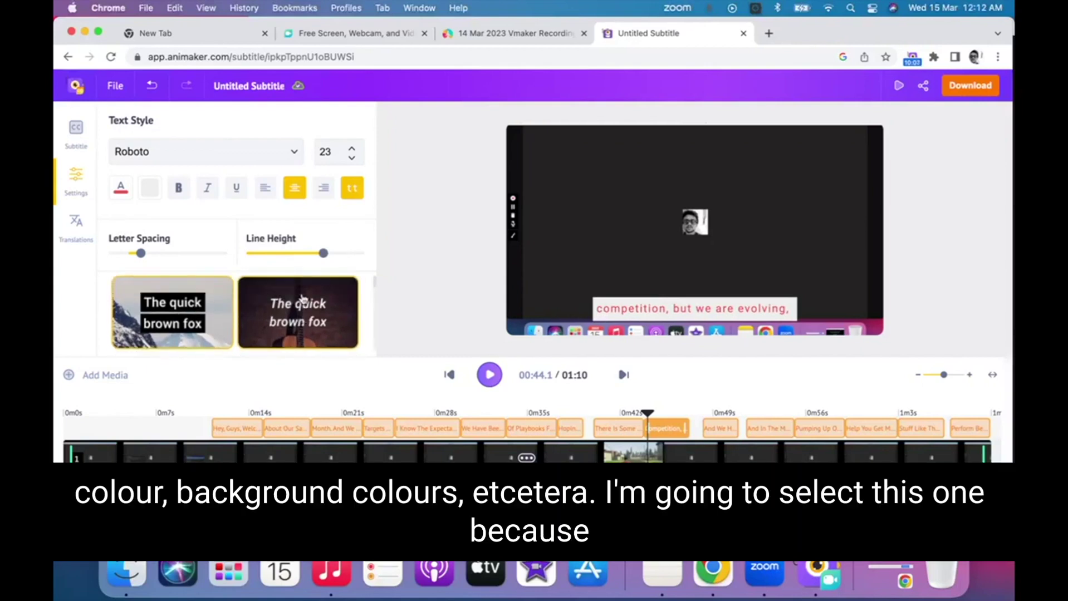
Apply the purple-background preset (bold white Noto Sans, size 24) and preview the video
scroll(298, 317, down, 4)
scroll(294, 334, up, 4)
scroll(295, 334, down, 10)
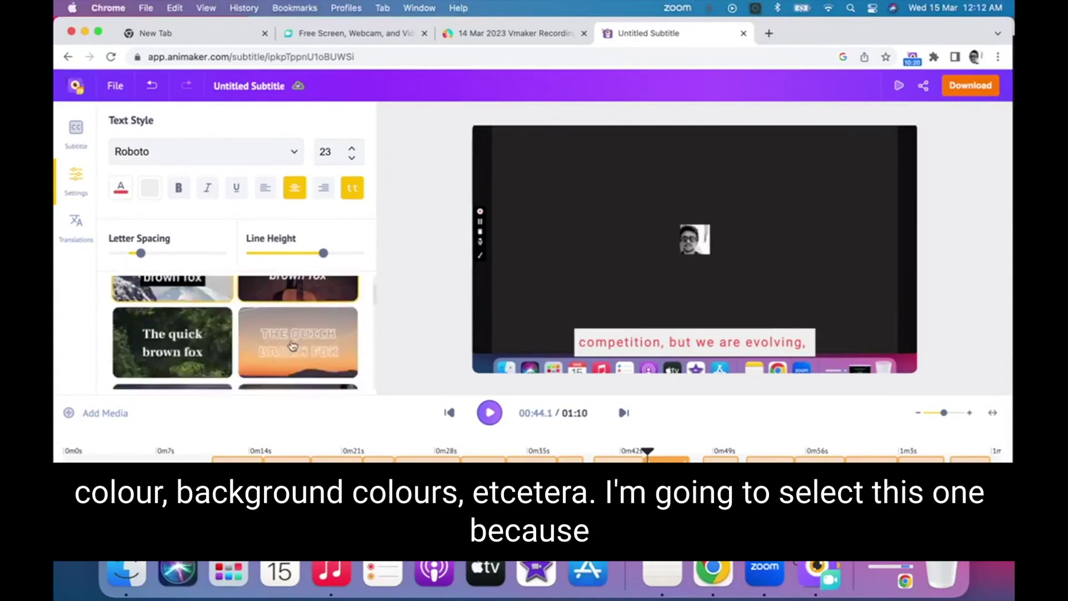
click(296, 345)
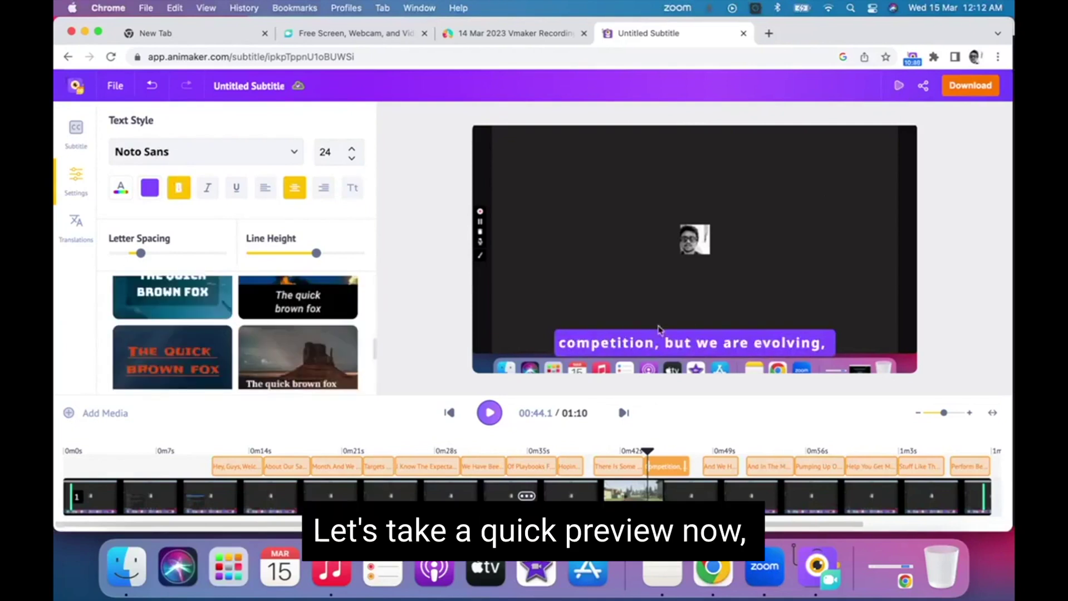
click(489, 413)
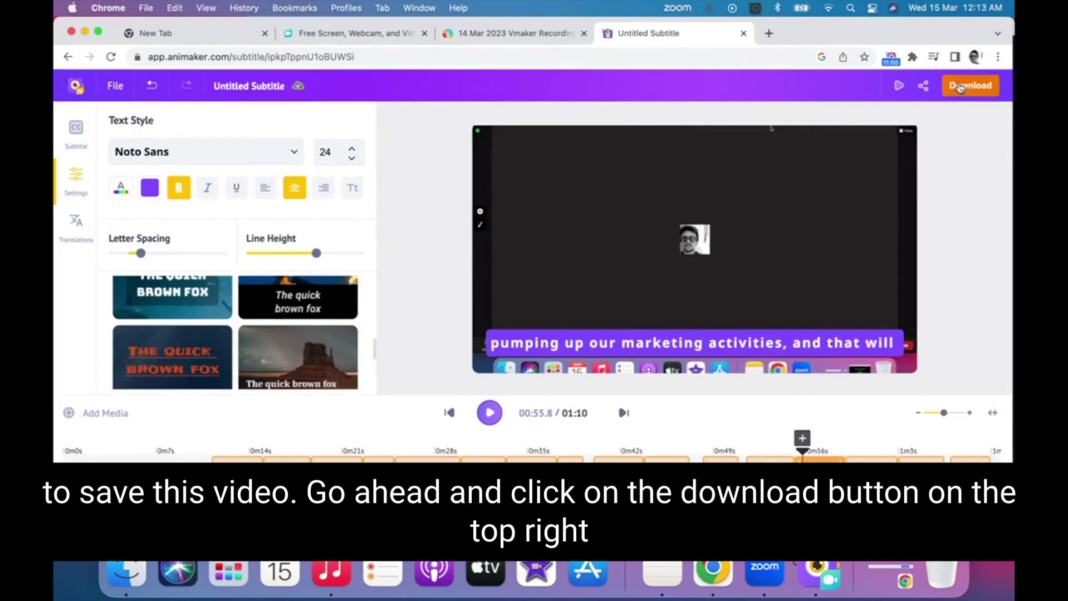
Name the subtitled video 'Meeting recording with subtitle' in the download settings
click(960, 87)
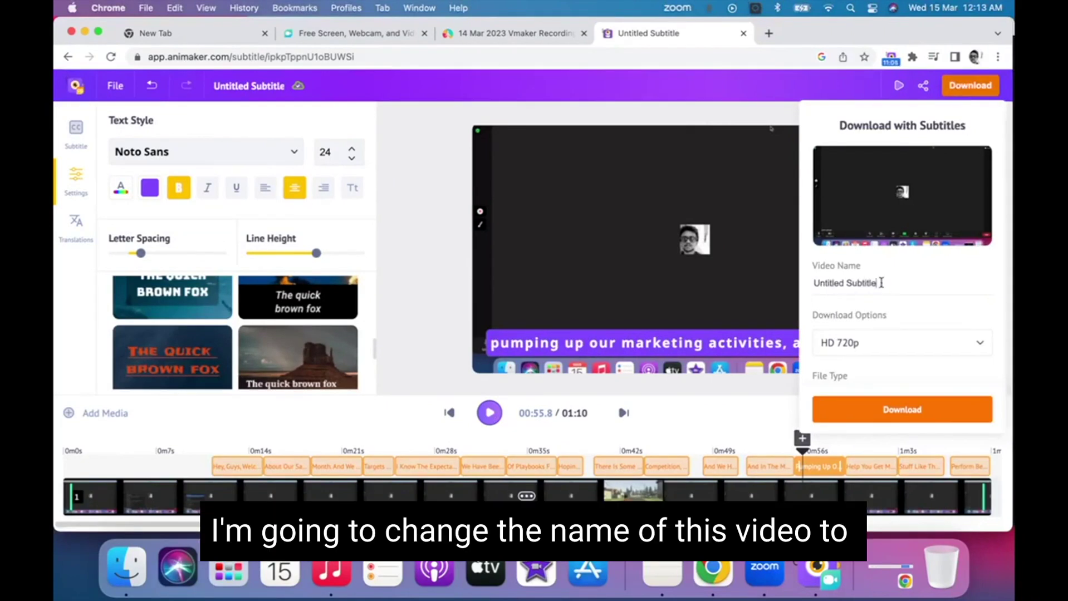
drag(881, 283, 813, 283)
key(BackSpace)
text(Meeting )
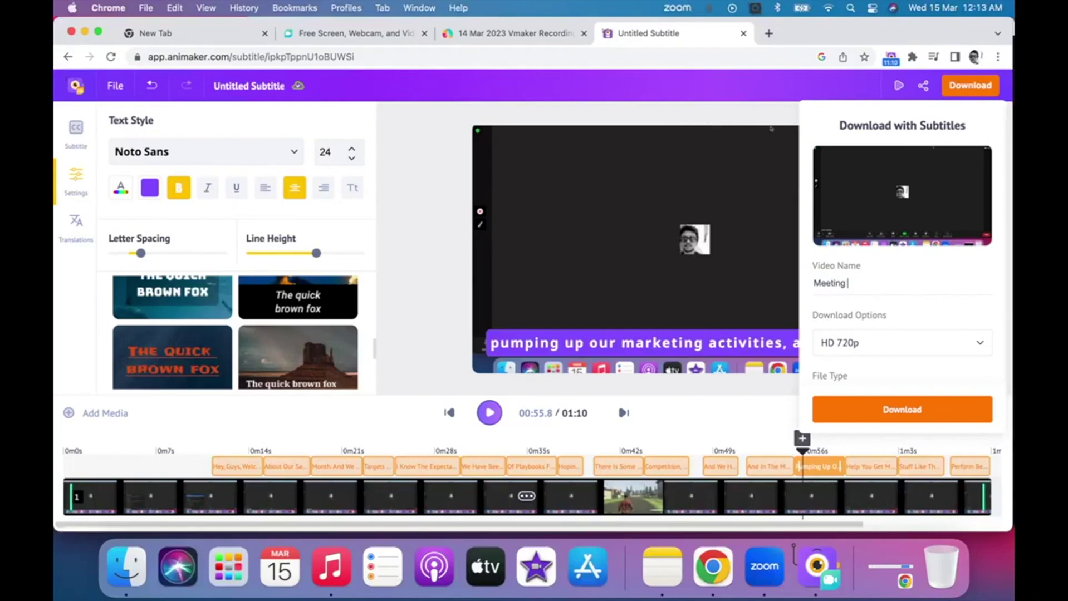
text(recording with subtitle)
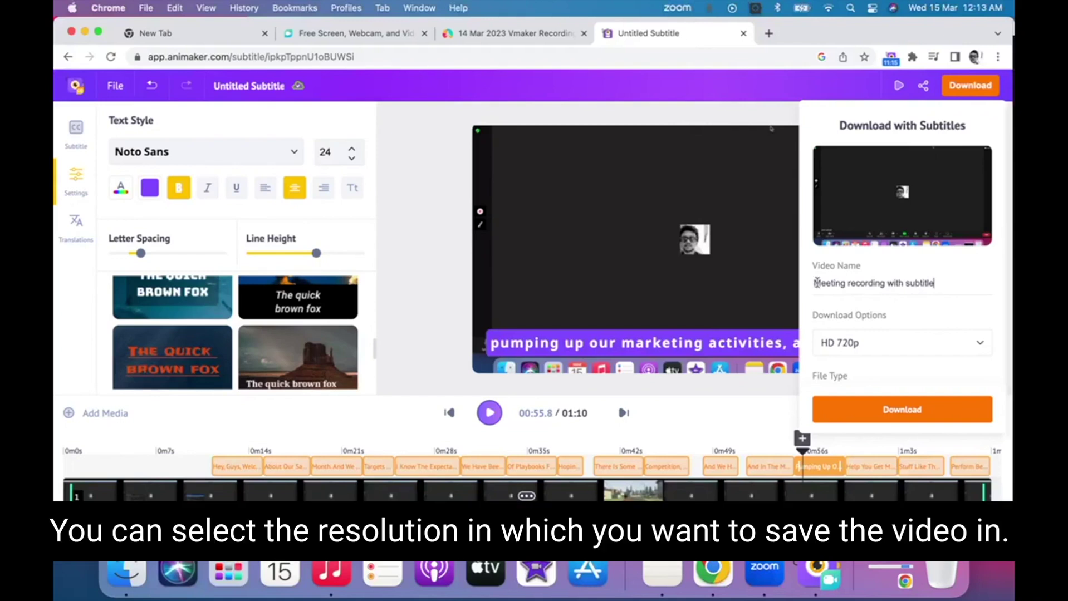
Export the video at HD 720p as an mp4 file
scroll(885, 343, down, 2)
click(884, 299)
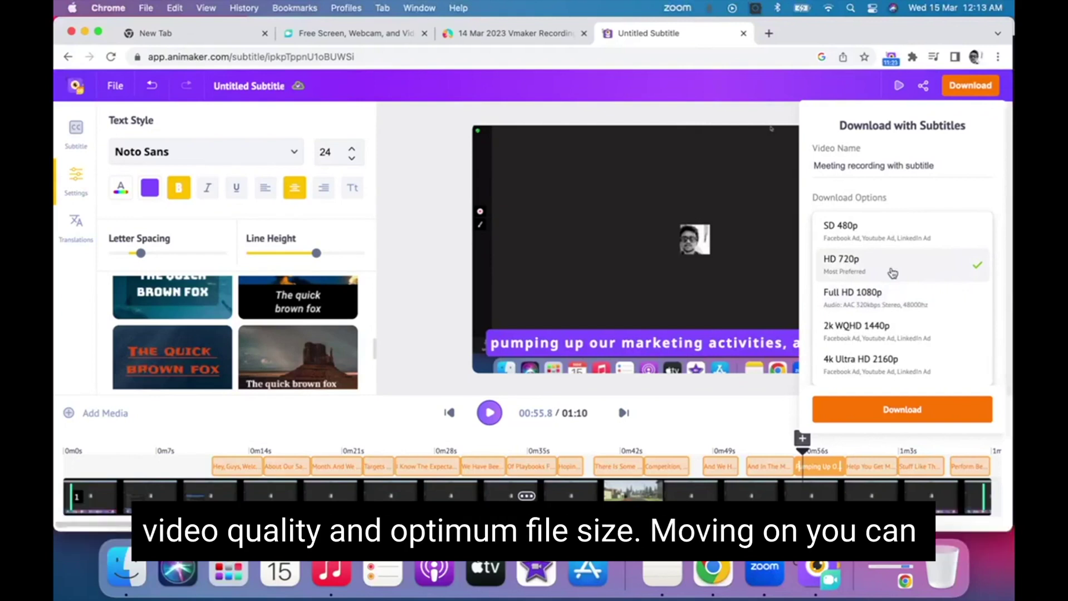
click(894, 275)
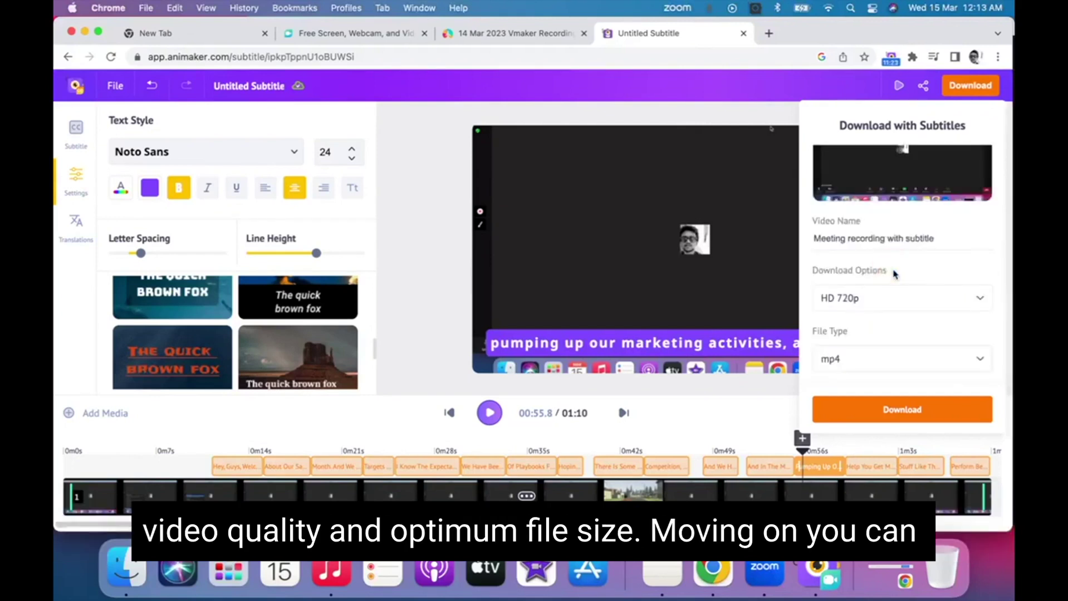
click(895, 368)
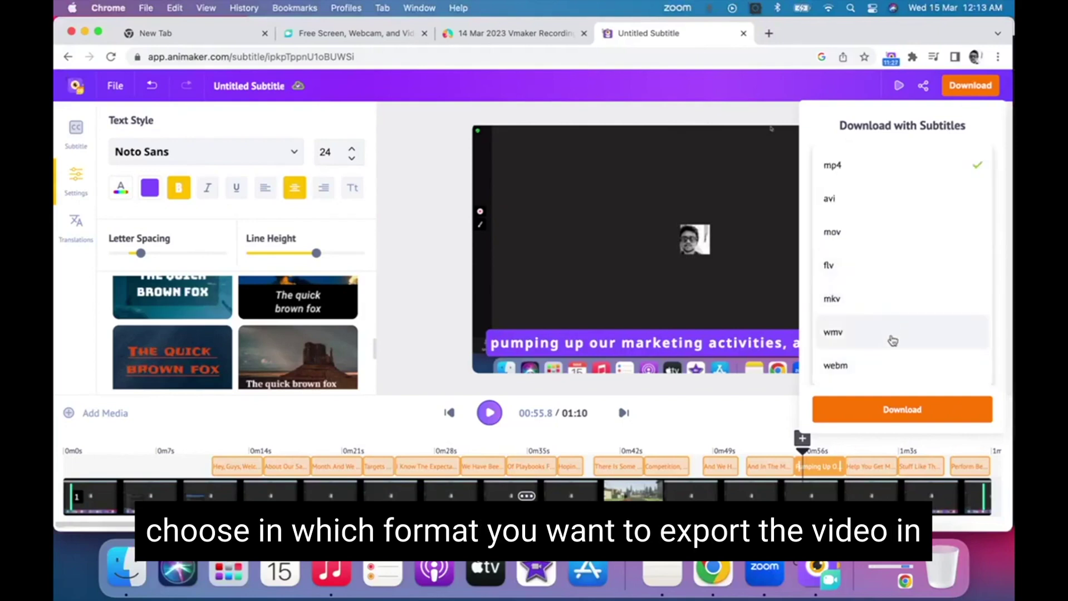
scroll(891, 340, up, 3)
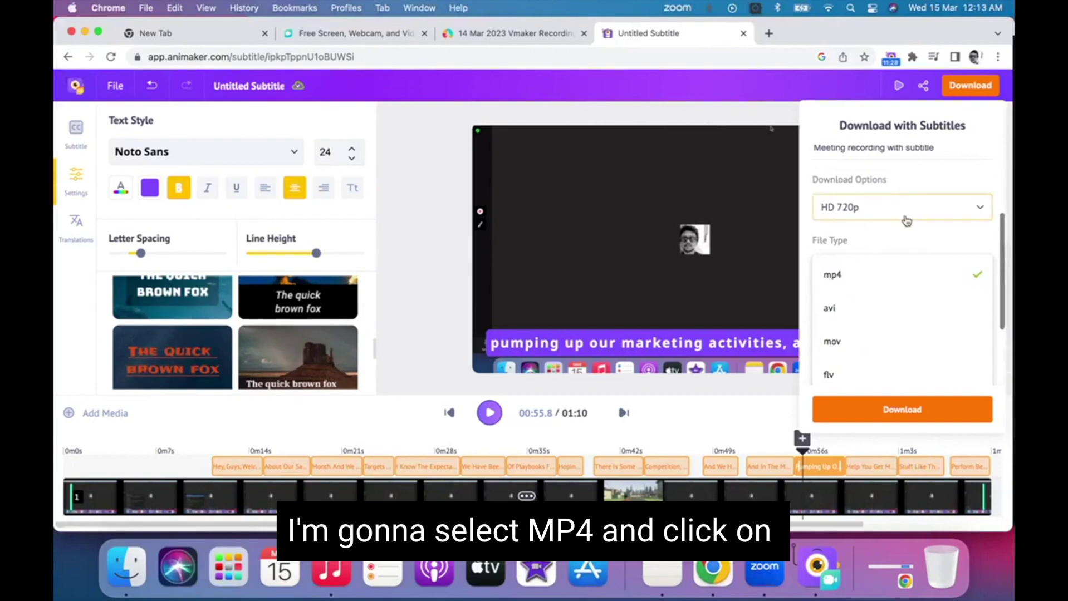
click(908, 280)
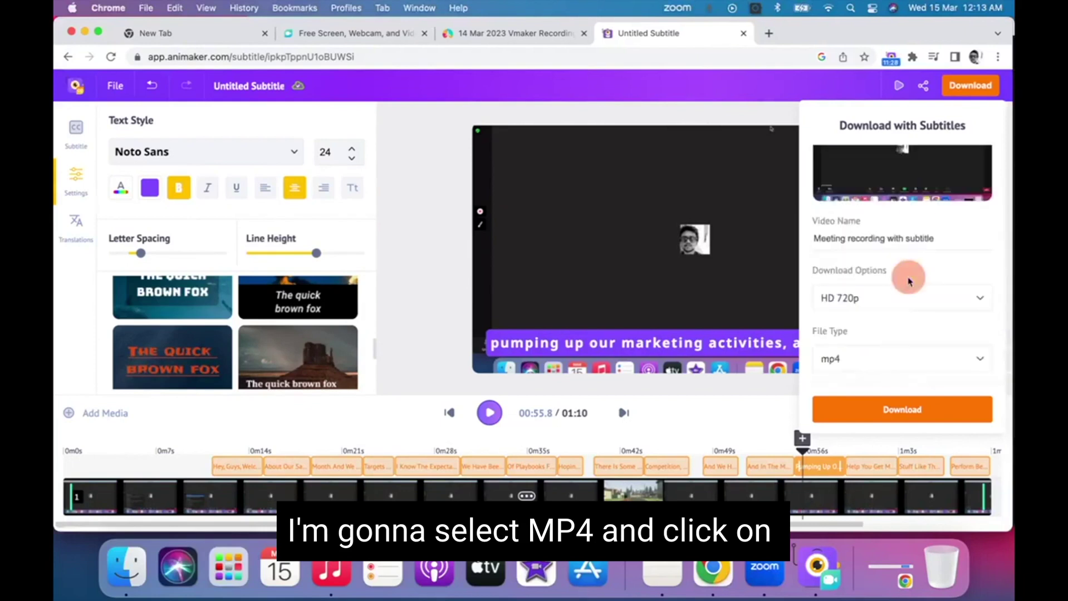
click(902, 409)
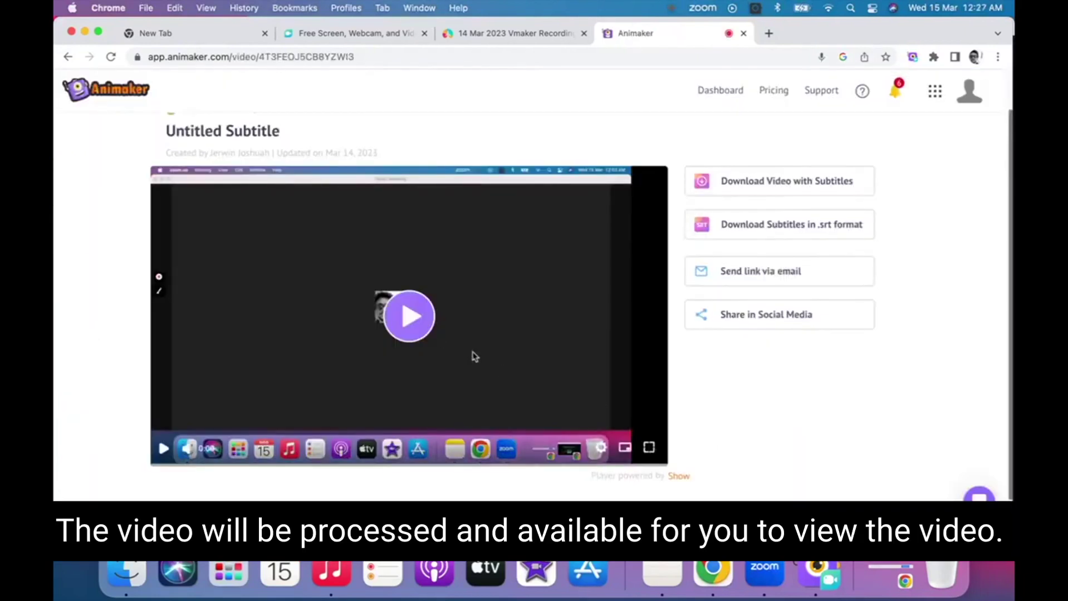
Preview the exported video, download it with subtitles, and open the Downloads folder
click(409, 329)
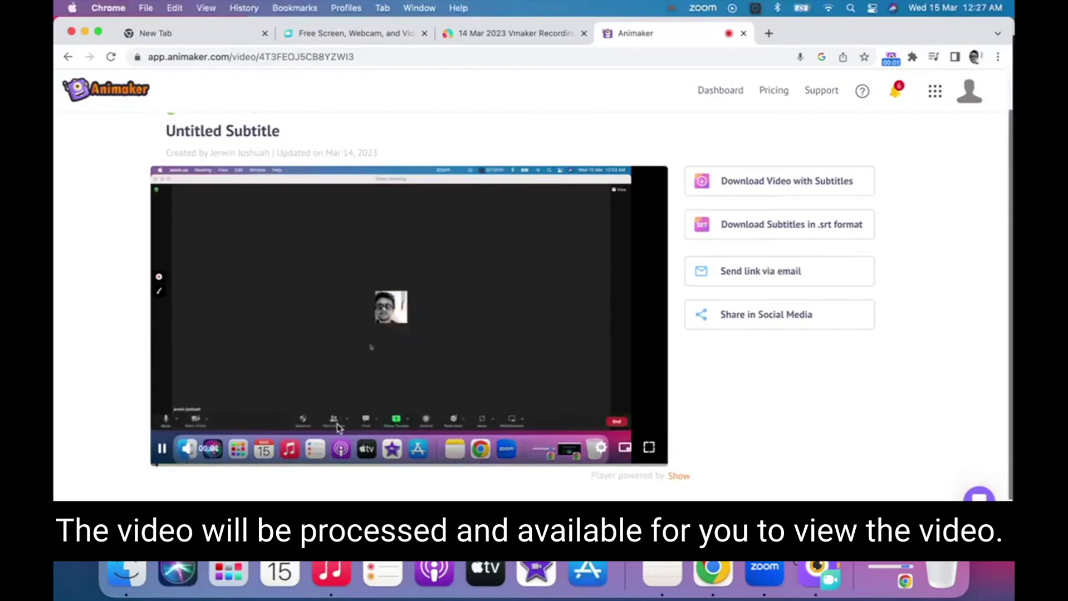
click(442, 366)
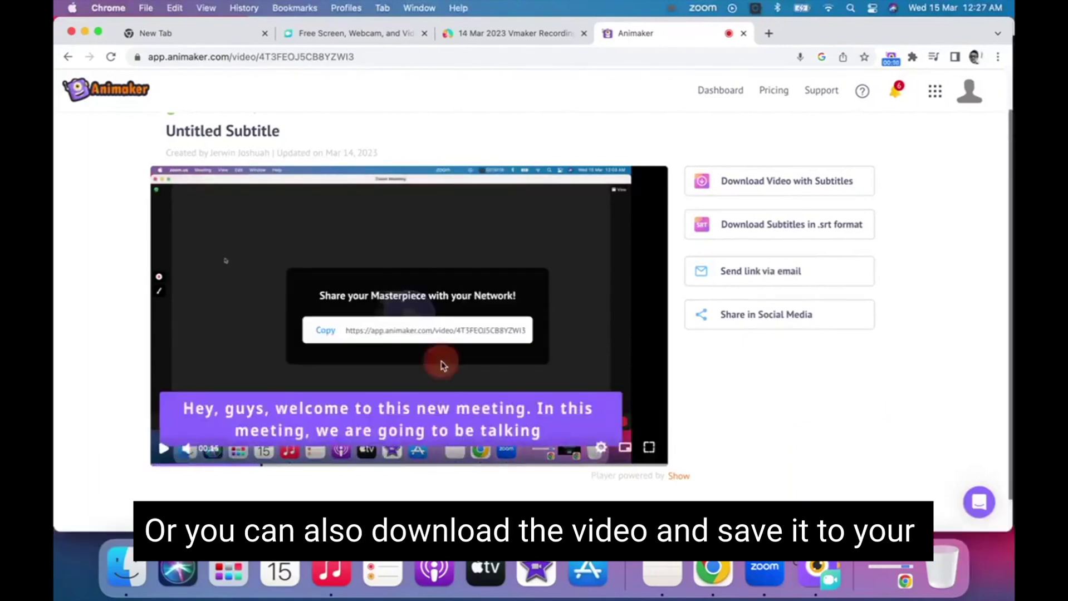
click(746, 191)
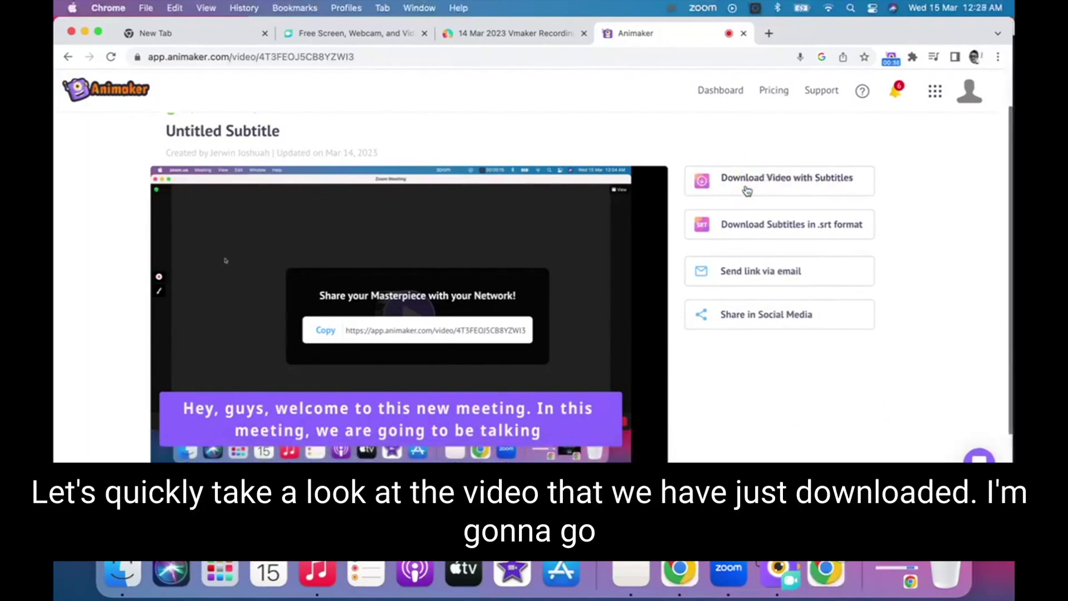
click(125, 571)
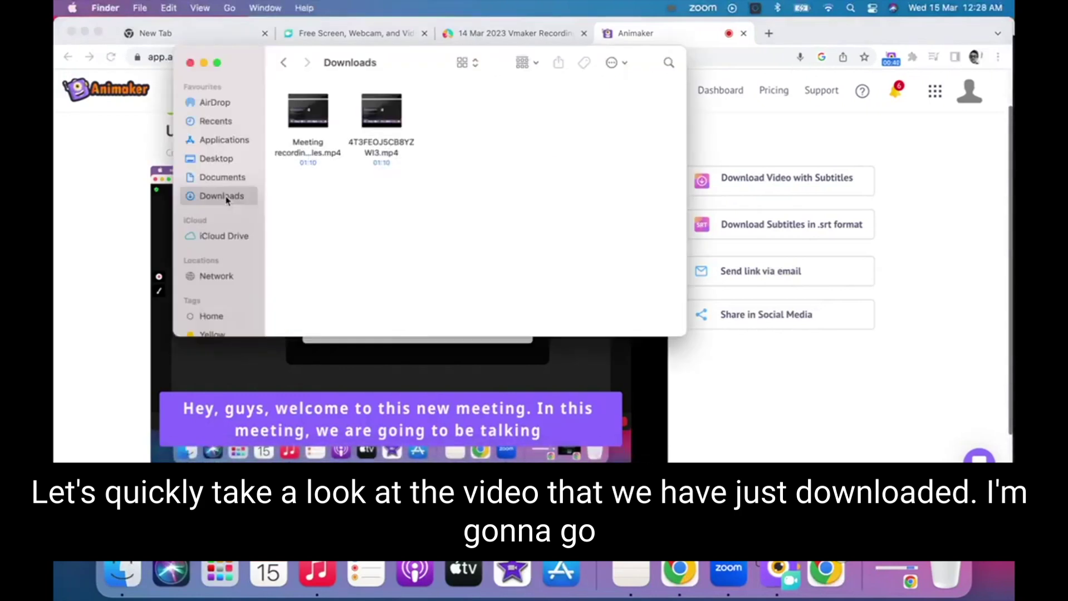
Rename the downloaded mp4 to 'Meeting recording with subtitle' and open it for playback
click(383, 145)
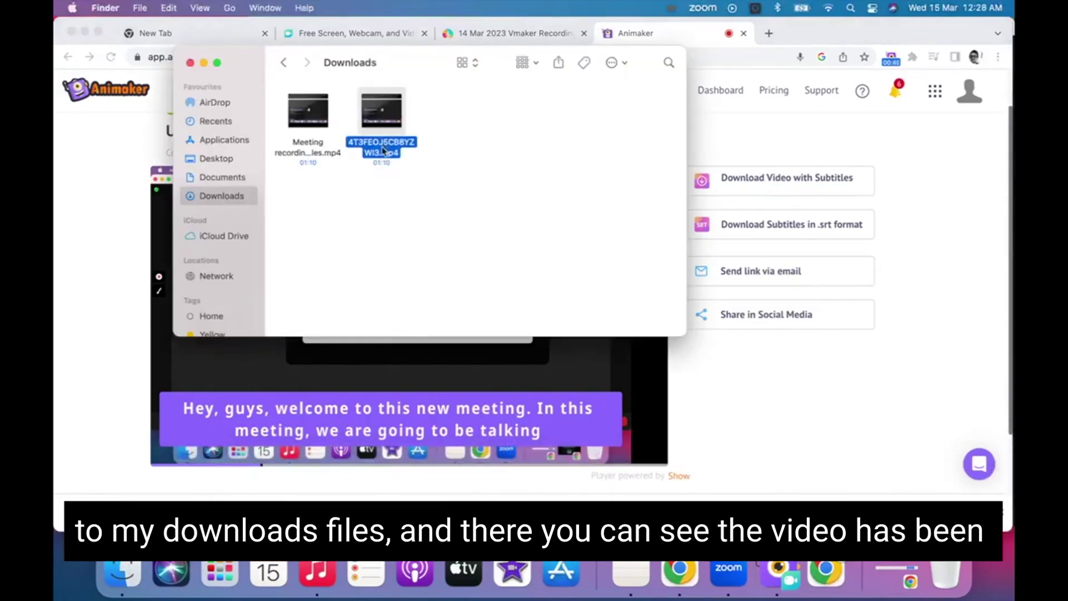
click(382, 146)
text(ting recordin)
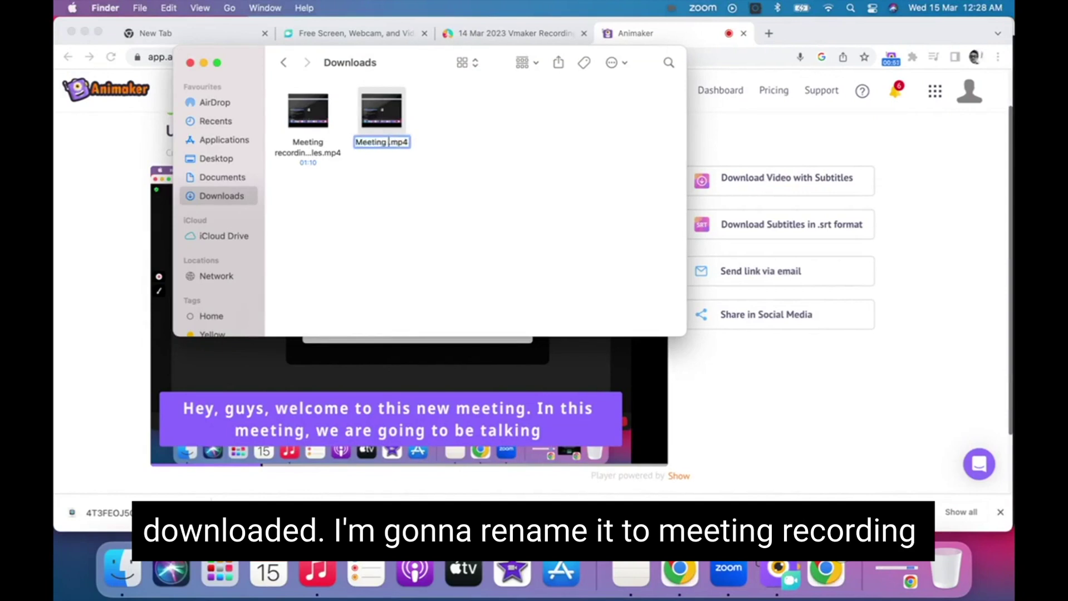
text(g with subtitle)
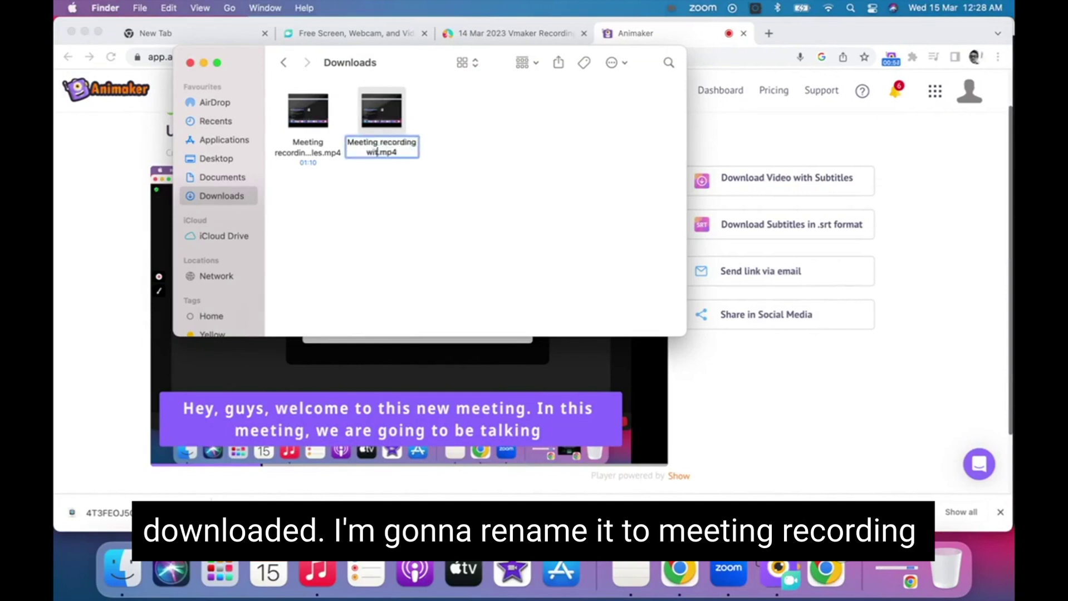
key(Return)
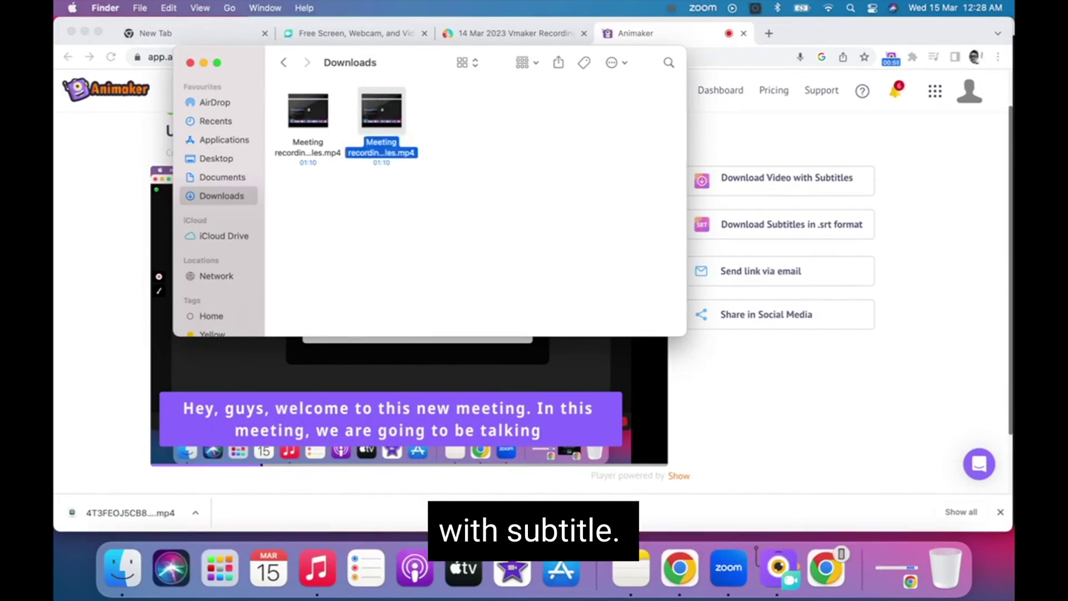
click(423, 214)
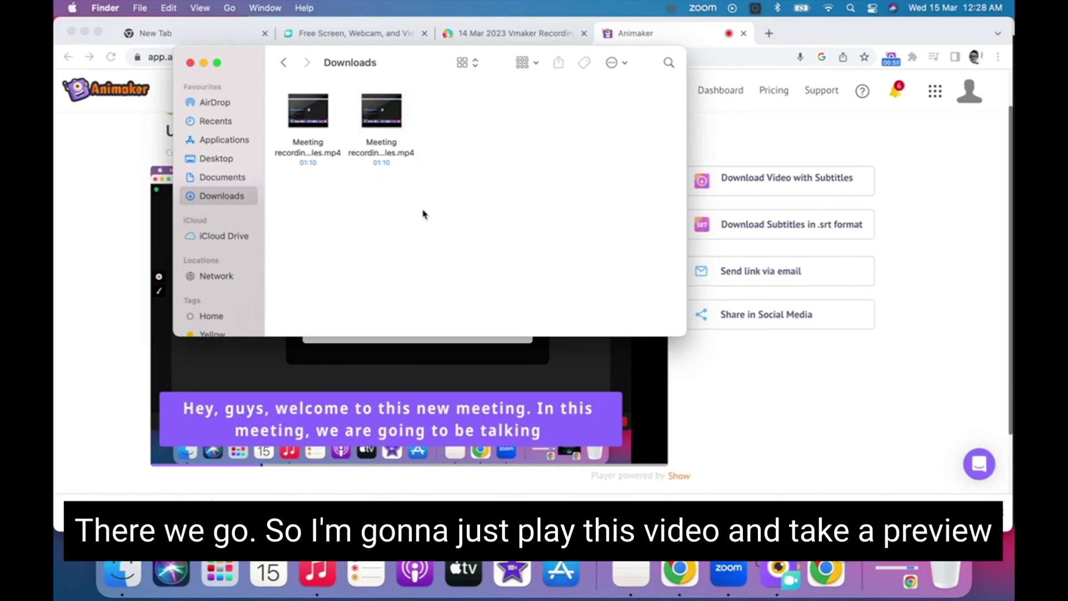
double_click(383, 111)
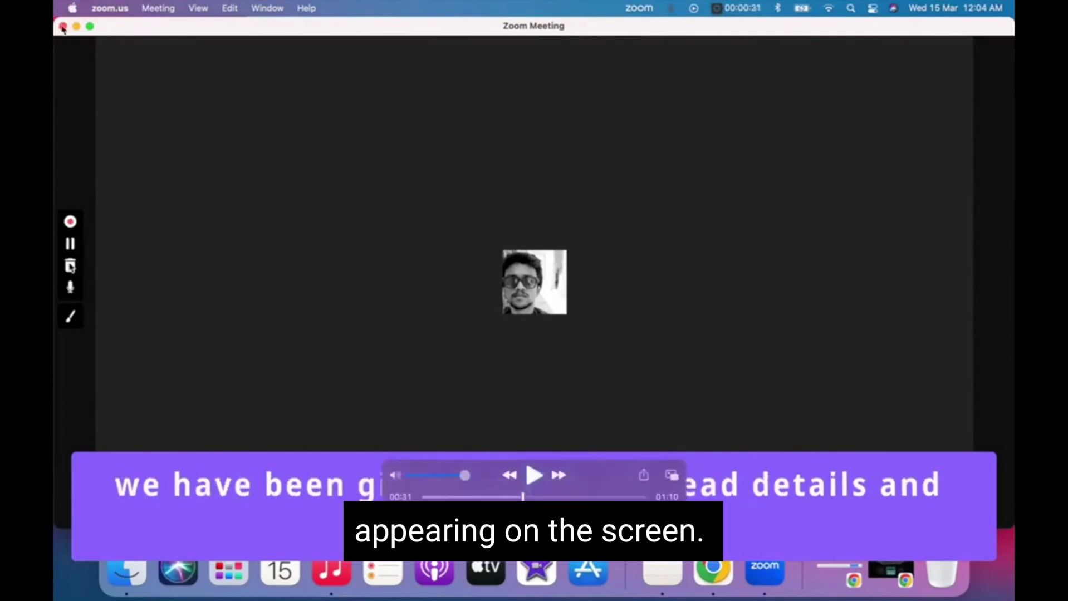
Exit full-screen playback and close the QuickTime Player window
mouse_move(87, 23)
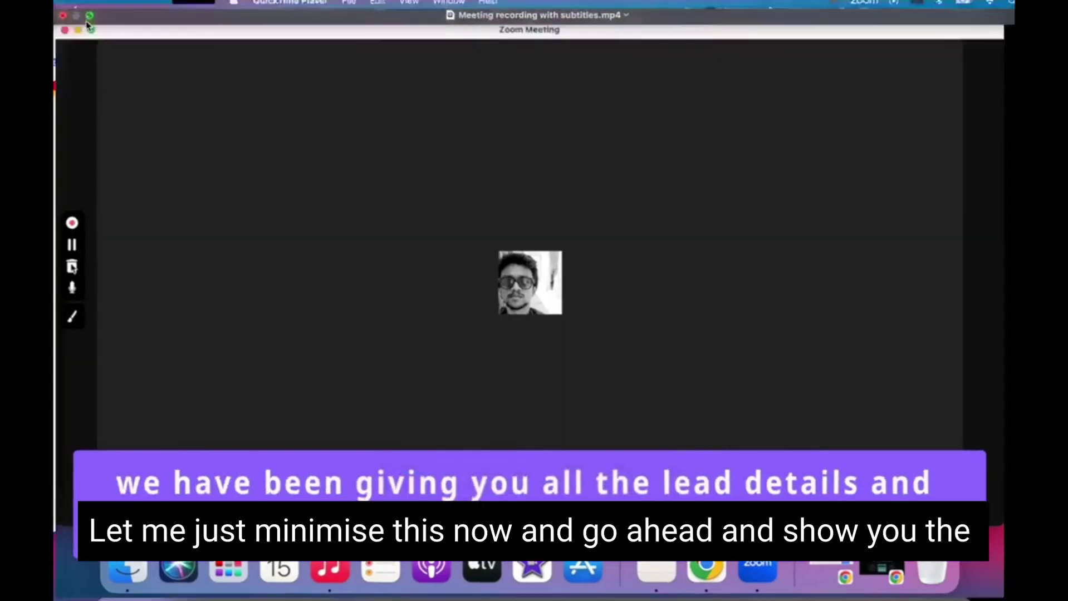
click(89, 15)
click(96, 70)
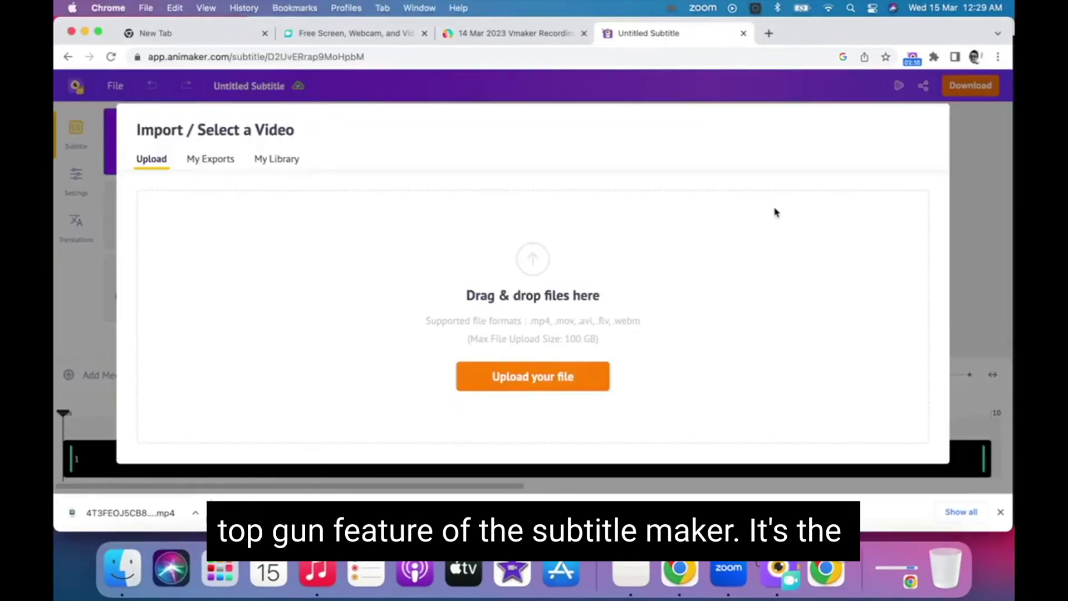
Upload the Spanish mp4 from the Desktop, auto-generate its subtitles, and open Translations
click(118, 573)
click(312, 120)
drag(313, 123, 512, 373)
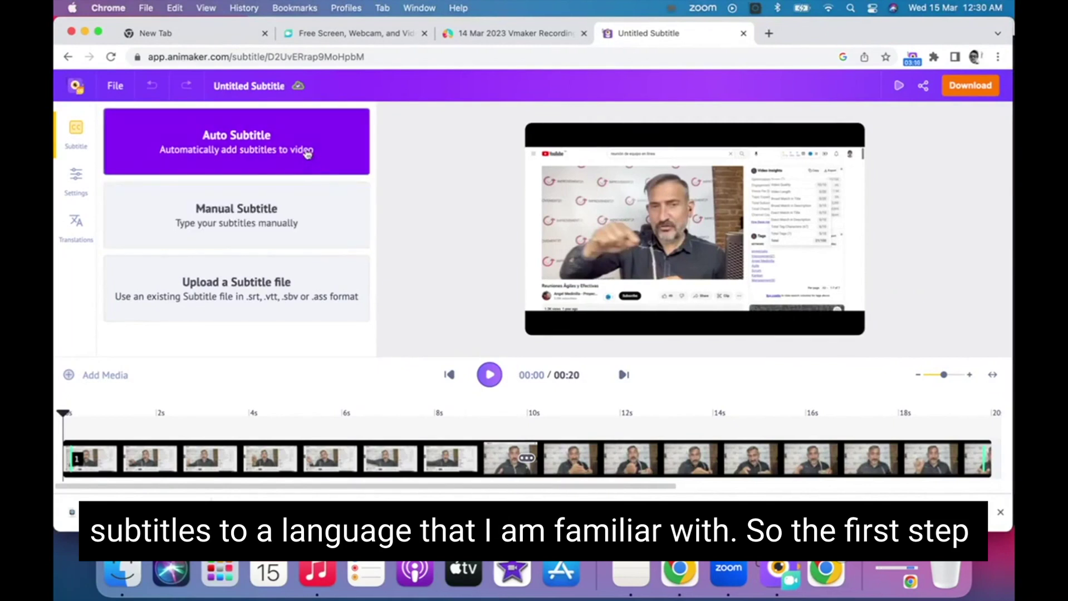
click(307, 154)
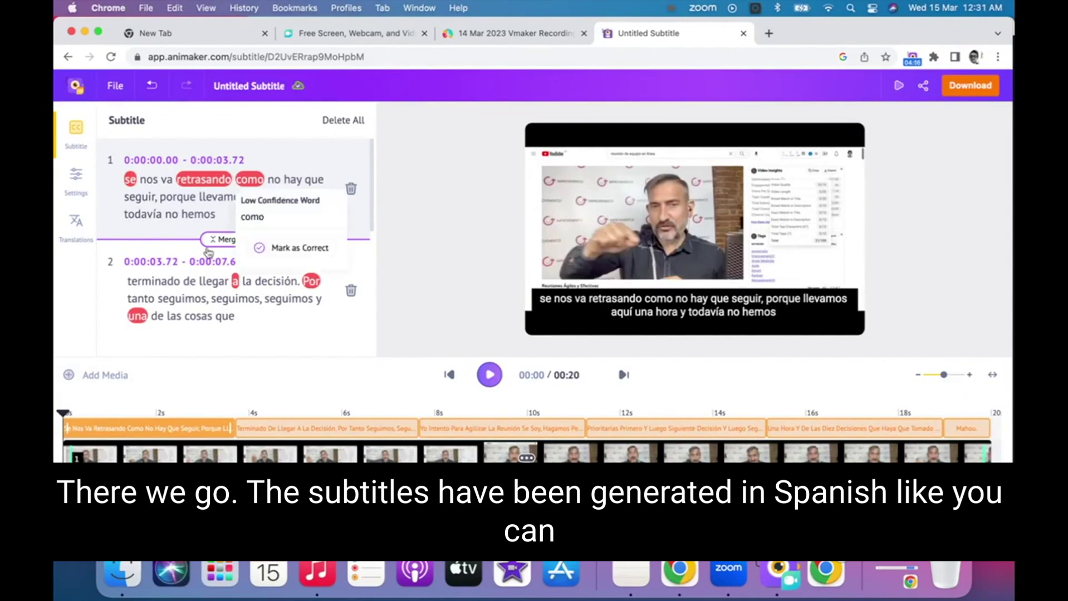
scroll(210, 245, down, 6)
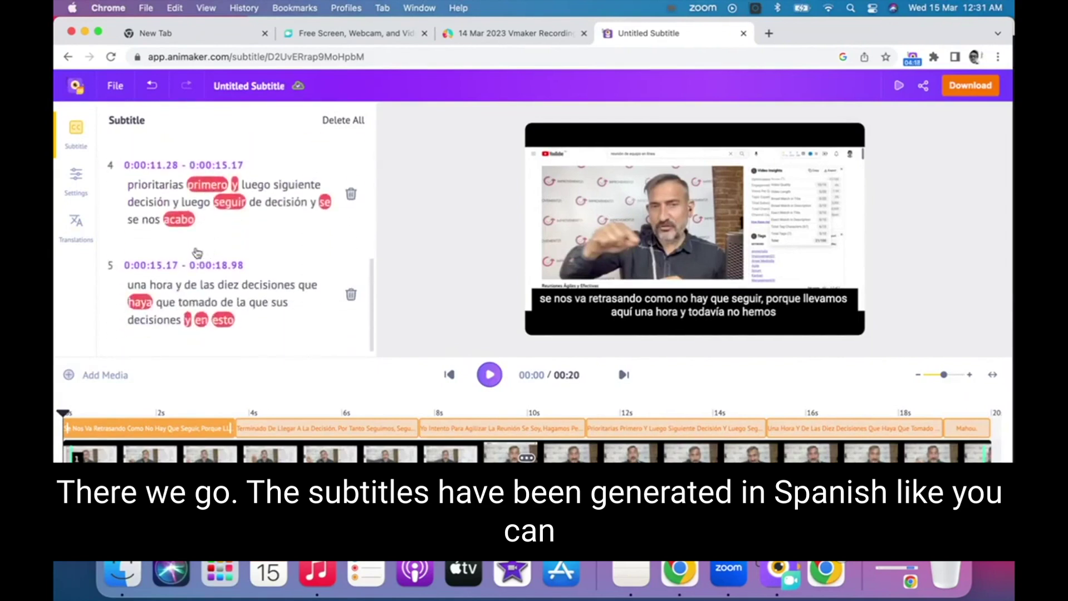
click(74, 224)
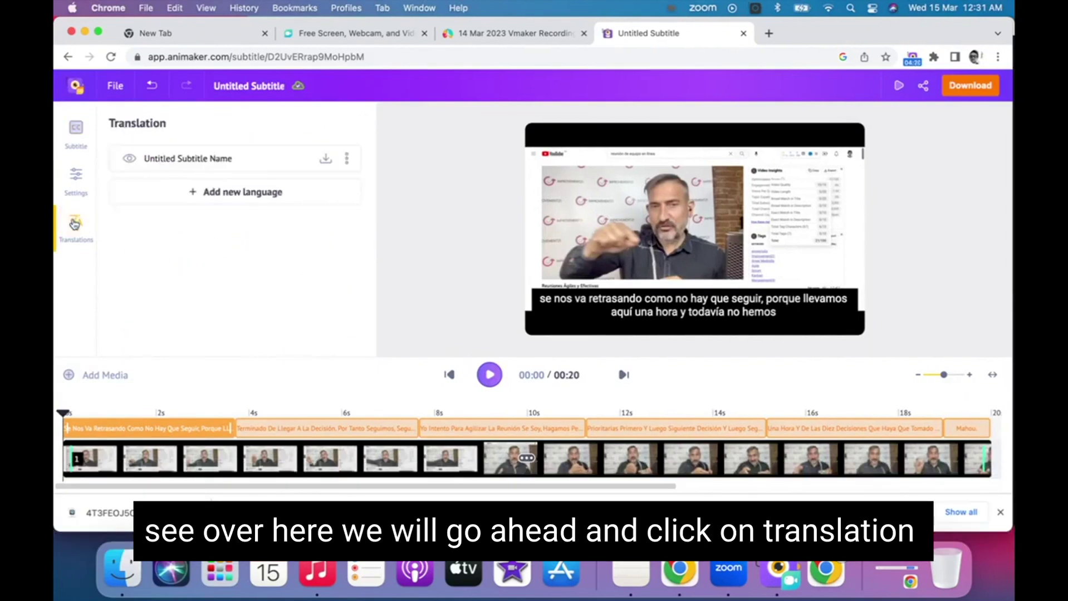
Auto-translate the Spanish subtitles to English and view the English lines in the editor
click(204, 193)
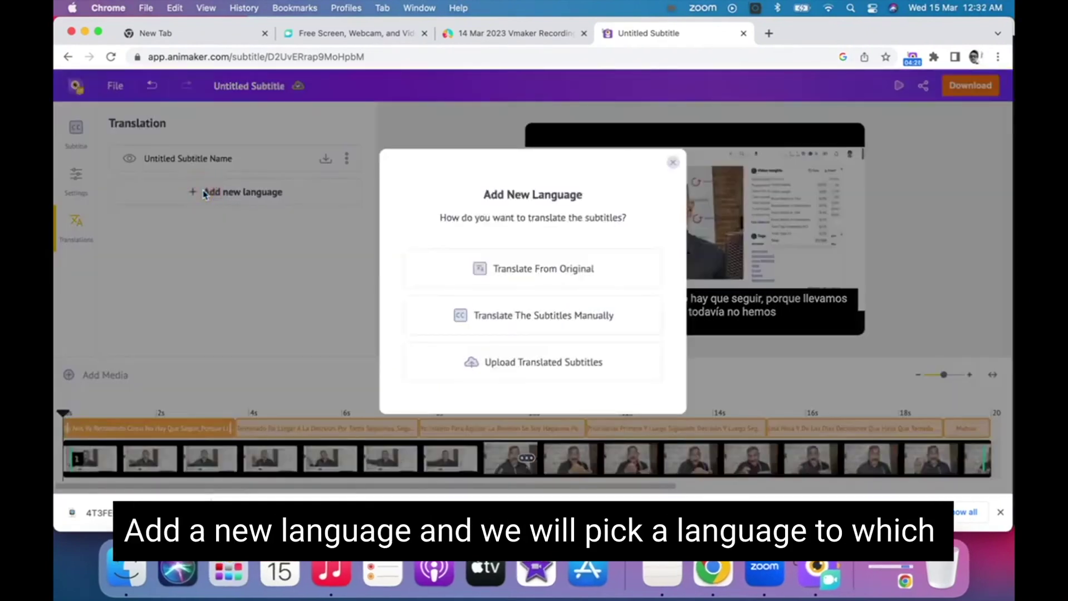
click(537, 269)
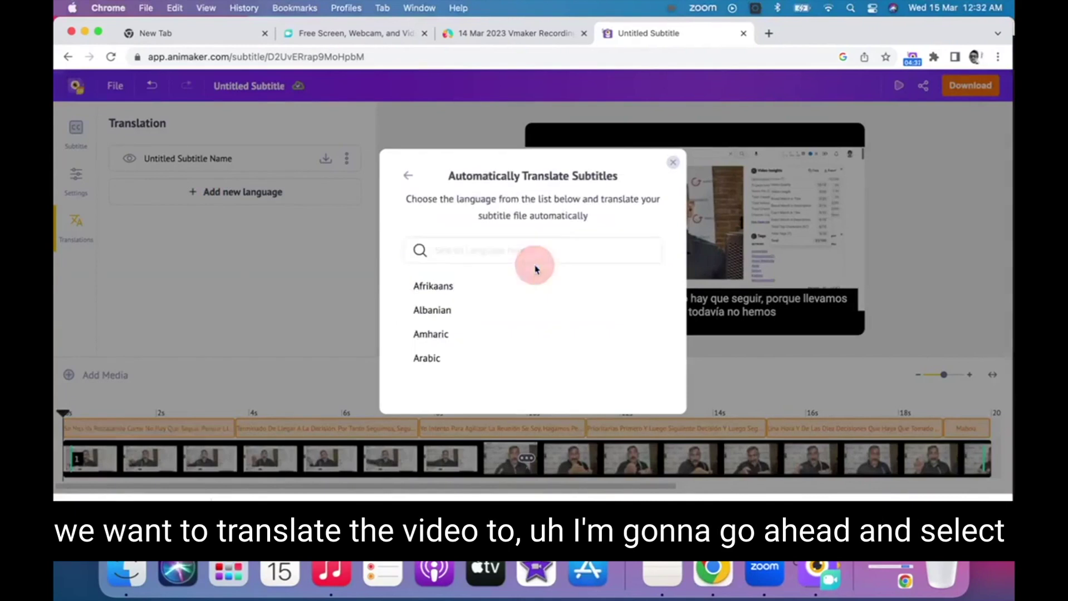
click(505, 249)
text(eng)
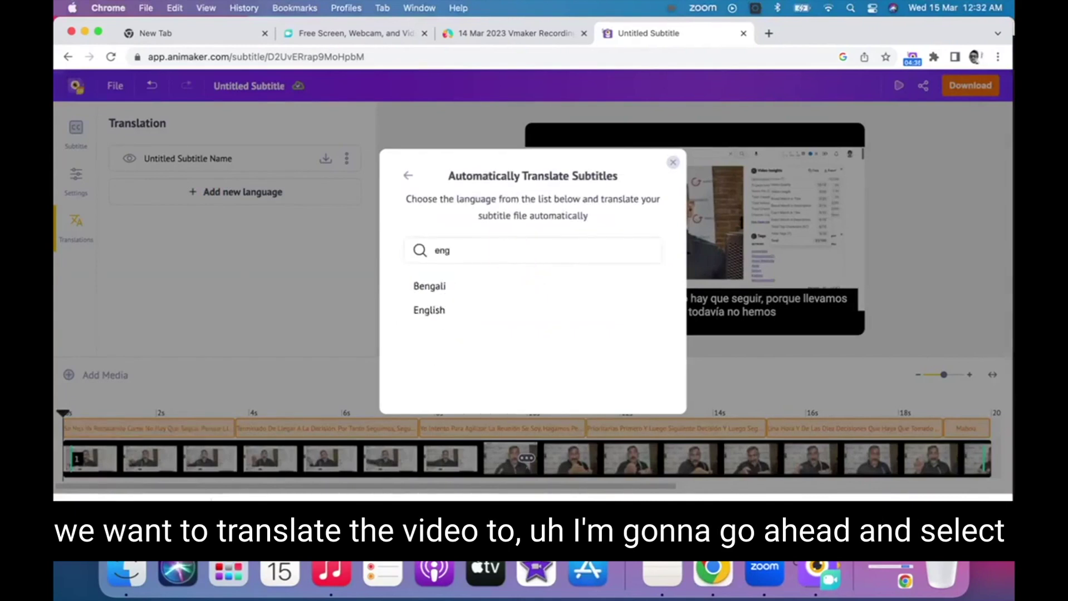
click(486, 310)
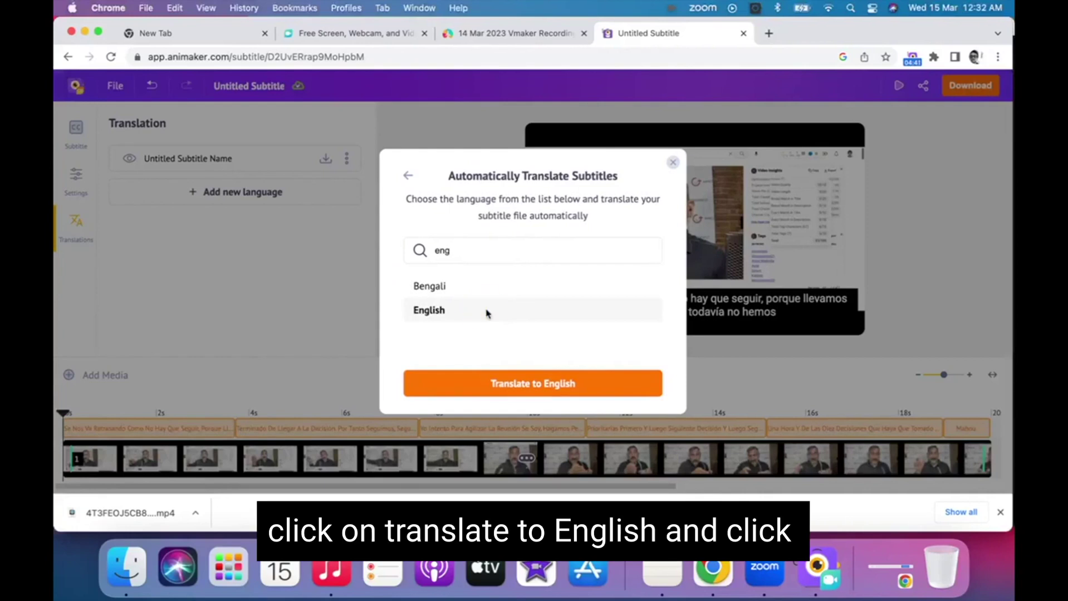
click(499, 384)
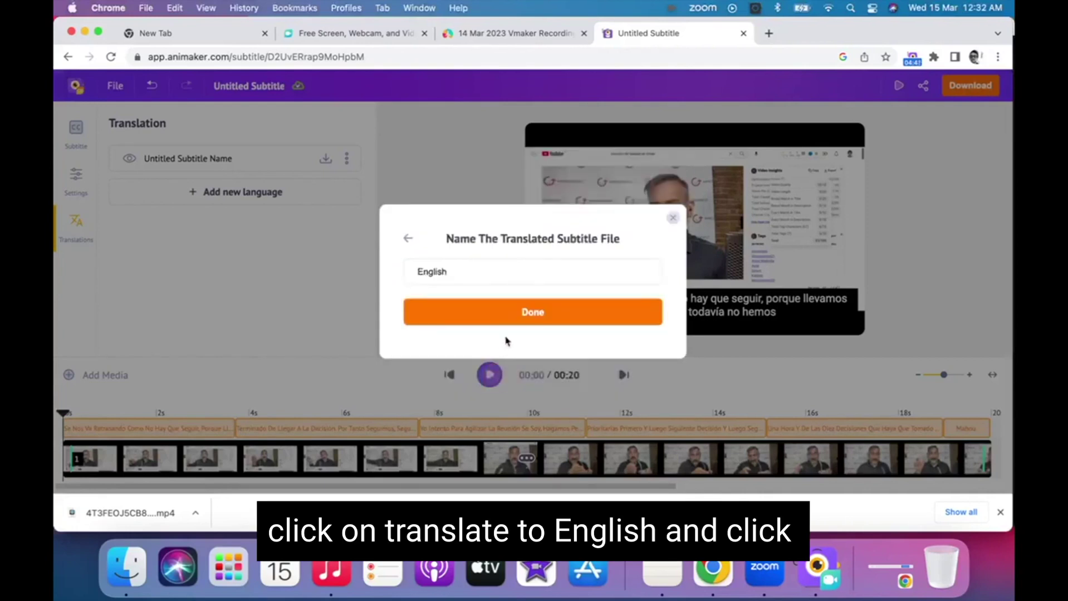
click(514, 314)
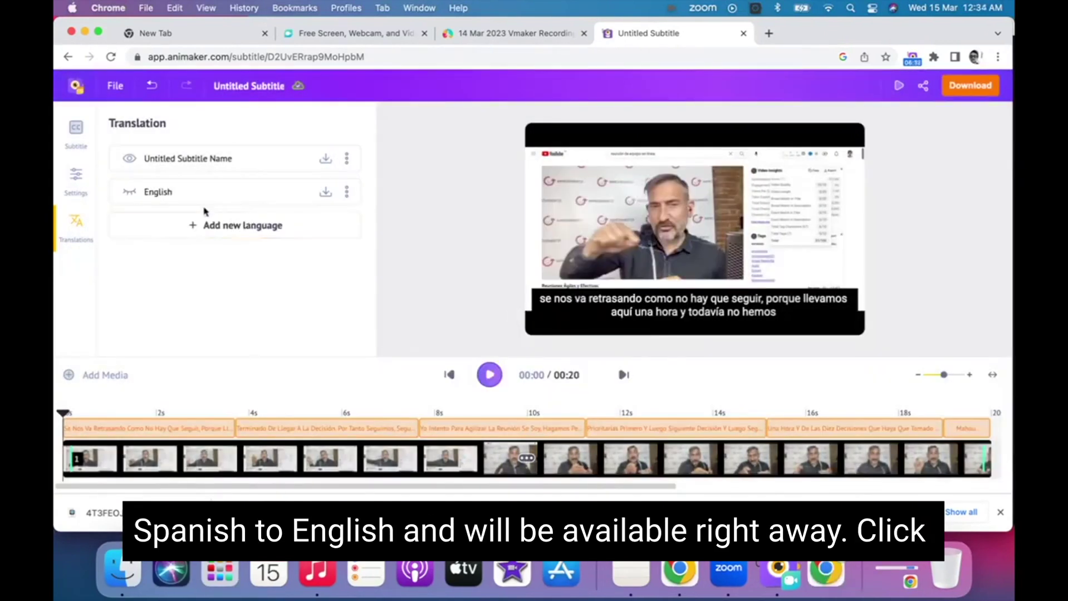
click(128, 192)
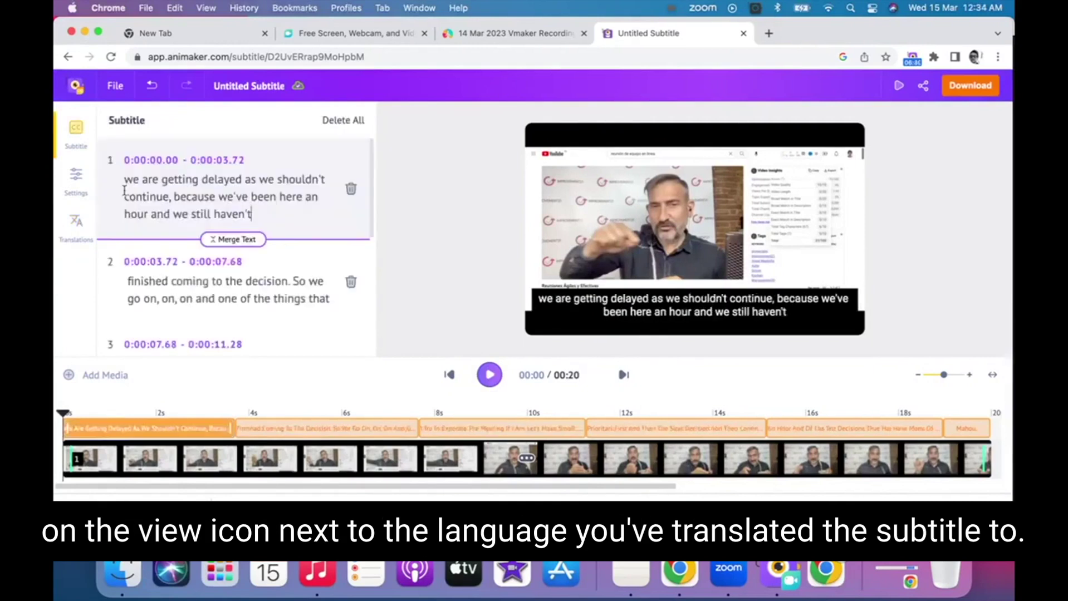